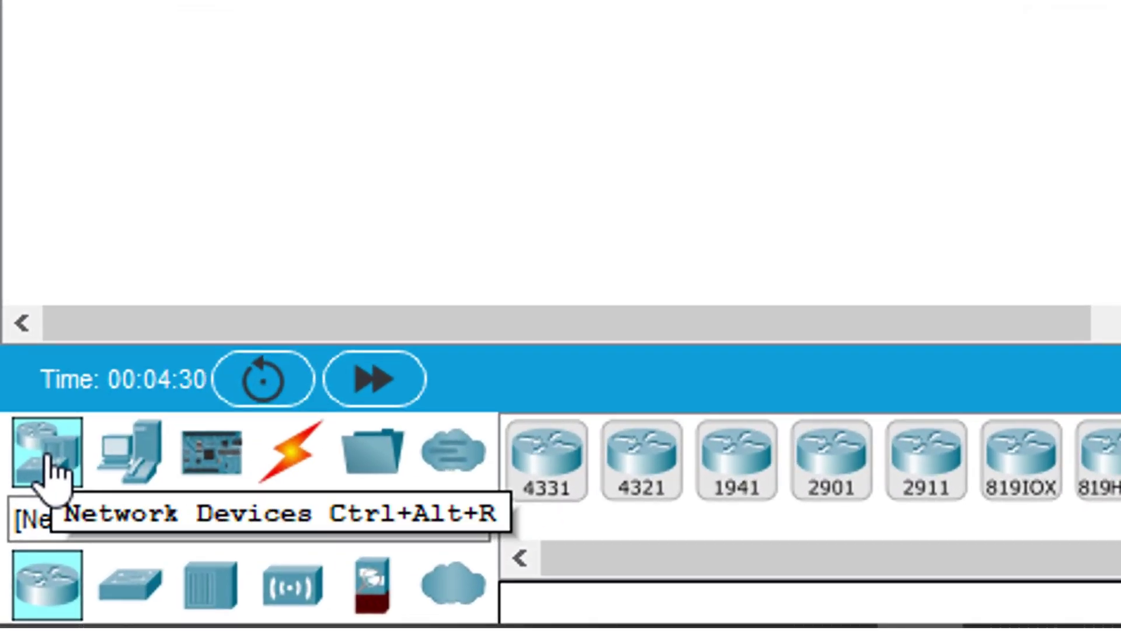
# - Place a Home Gateway wireless device in the upper part of the logical workspace
pyautogui.click(280, 599)
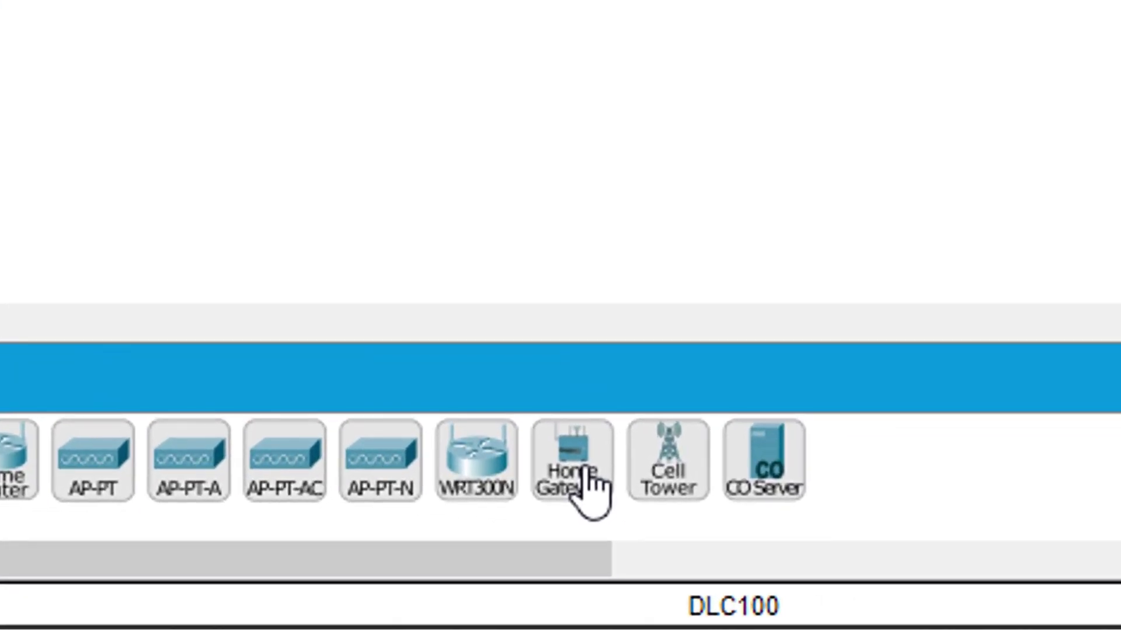
pyautogui.click(587, 476)
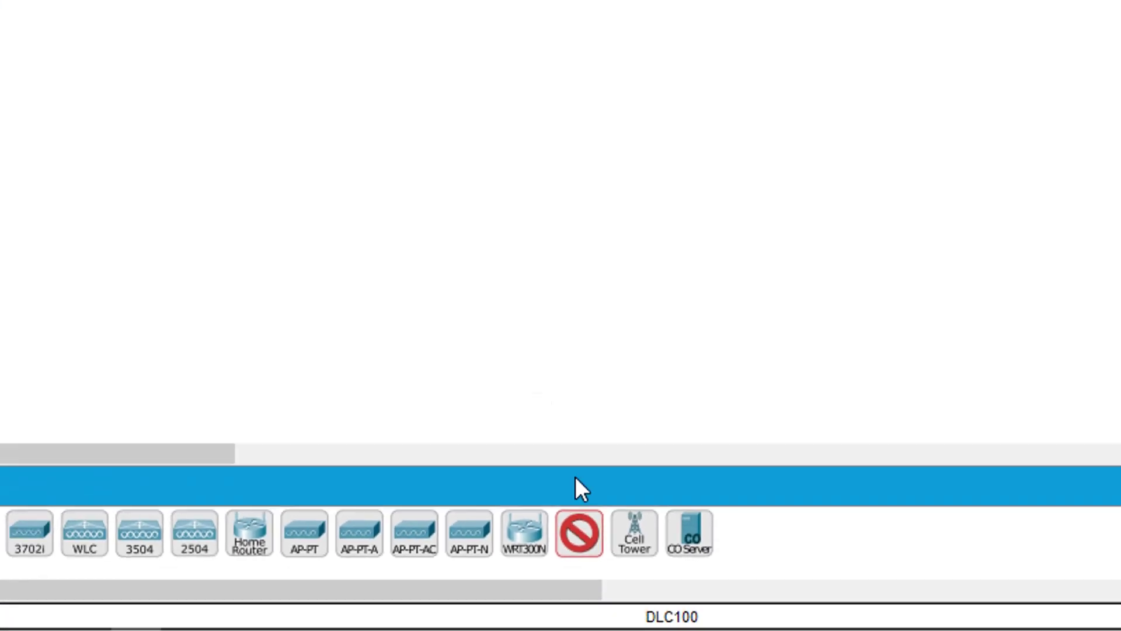
pyautogui.click(398, 198)
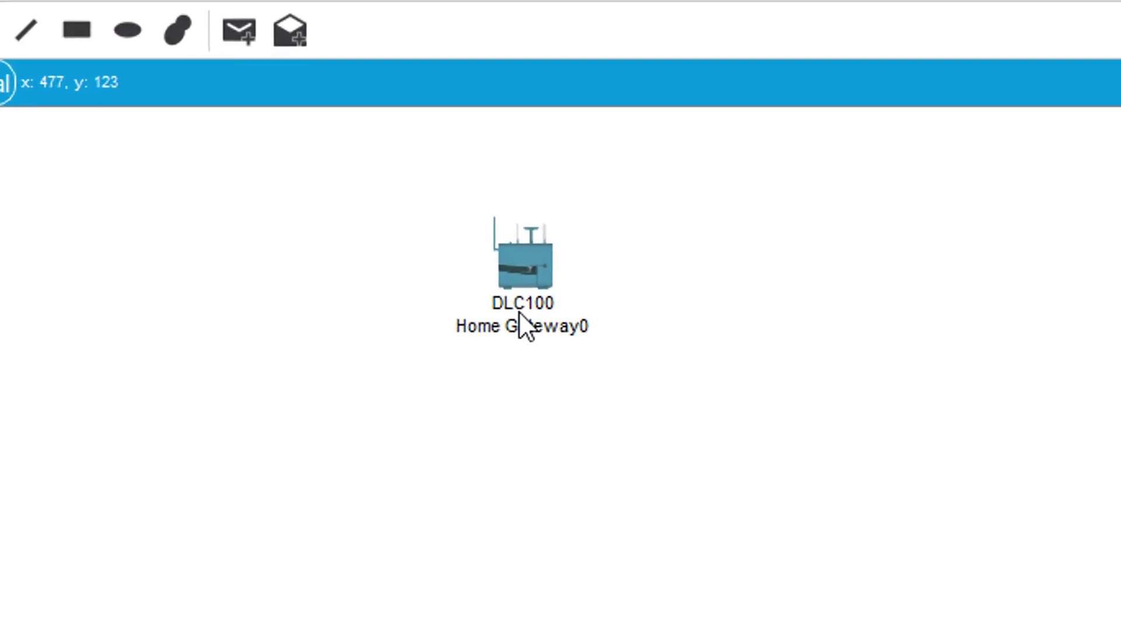
# - Set the home gateway's display name to WiFi Rumah
pyautogui.doubleClick(438, 225)
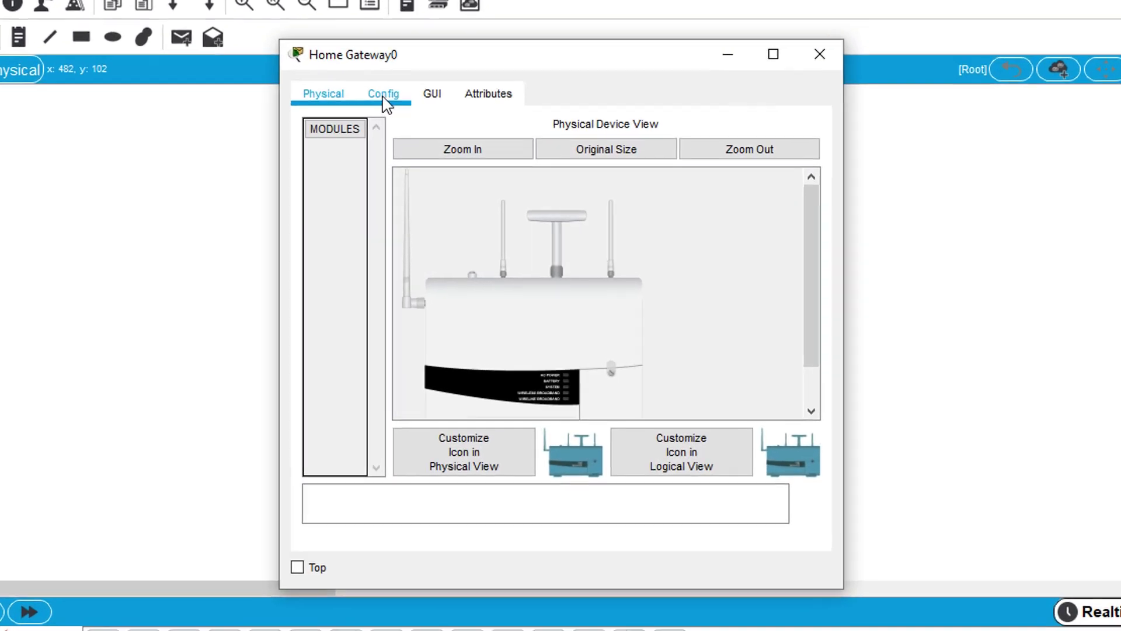
pyautogui.click(418, 128)
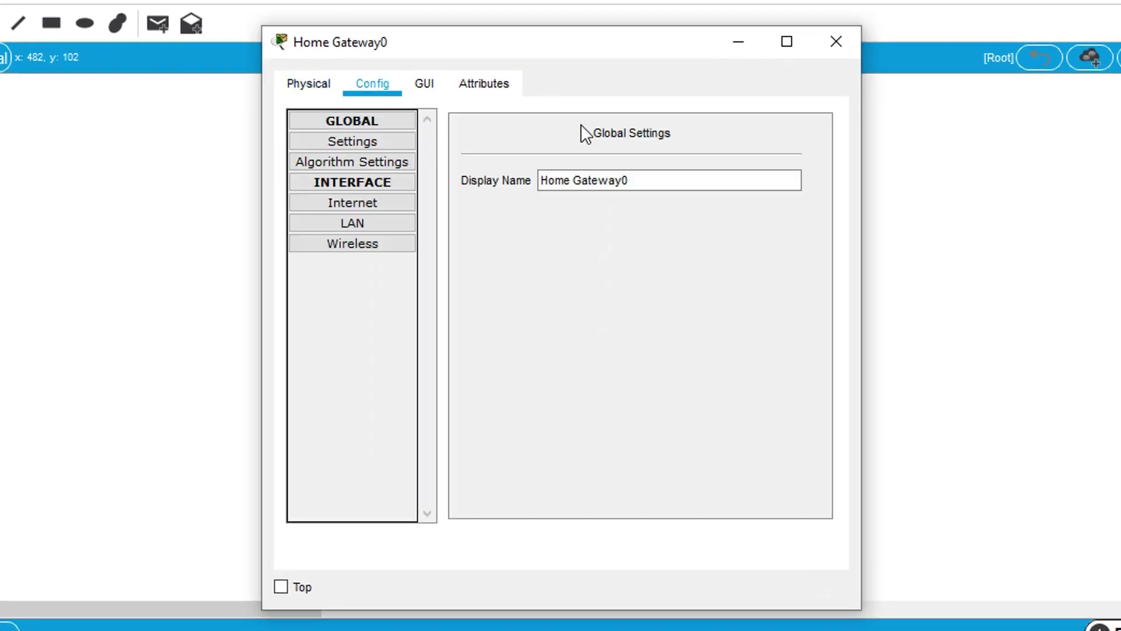
pyautogui.click(651, 185)
pyautogui.moveTo(651, 185); pyautogui.dragTo(520, 190)
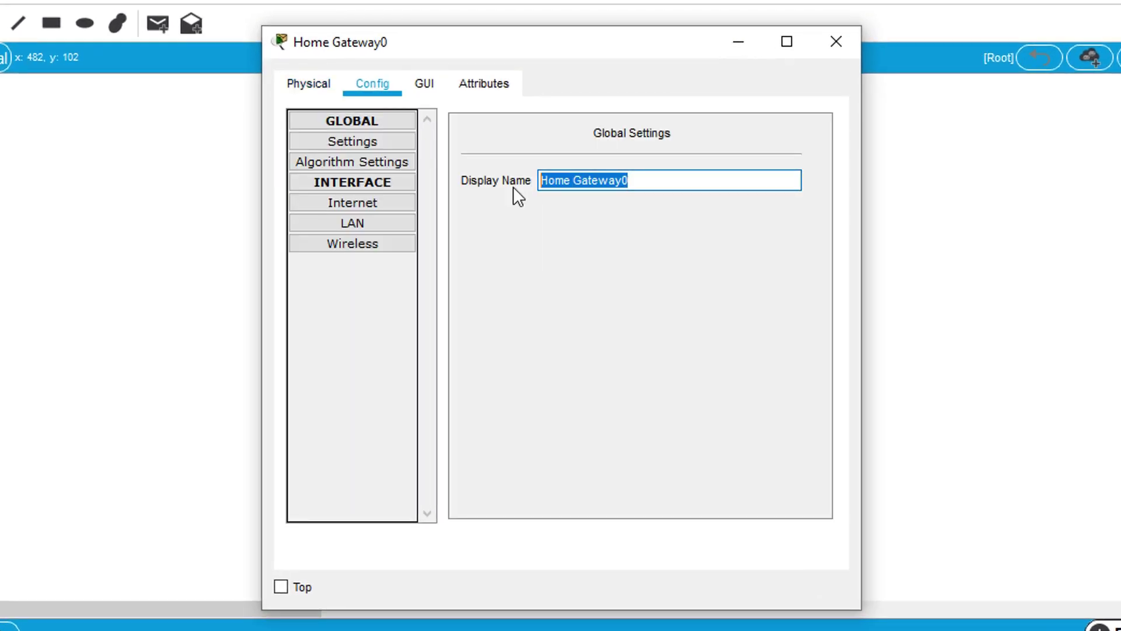
pyautogui.write('WiF')
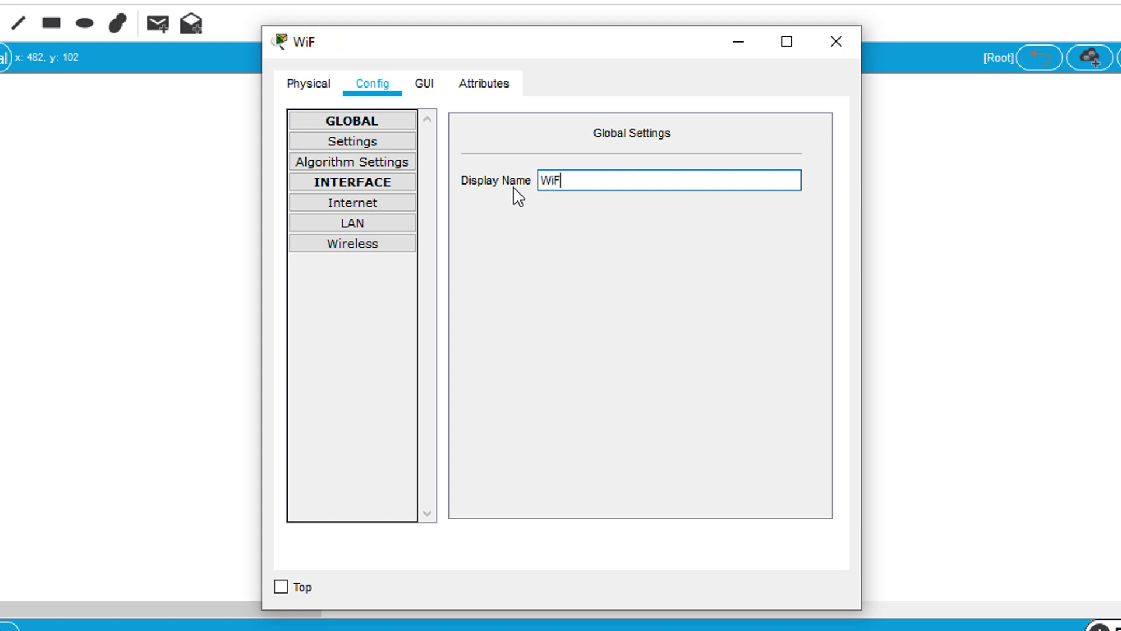
pyautogui.write('i Rumah')
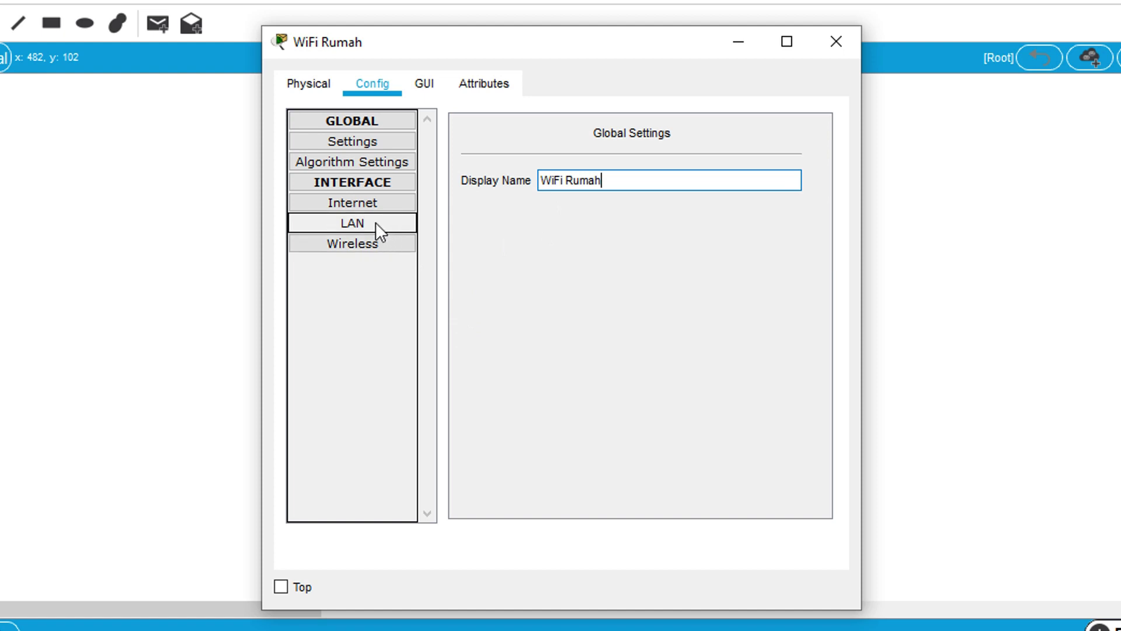
# - Check the gateway's Internet and LAN settings, and set its wireless SSID to IoT
pyautogui.click(365, 203)
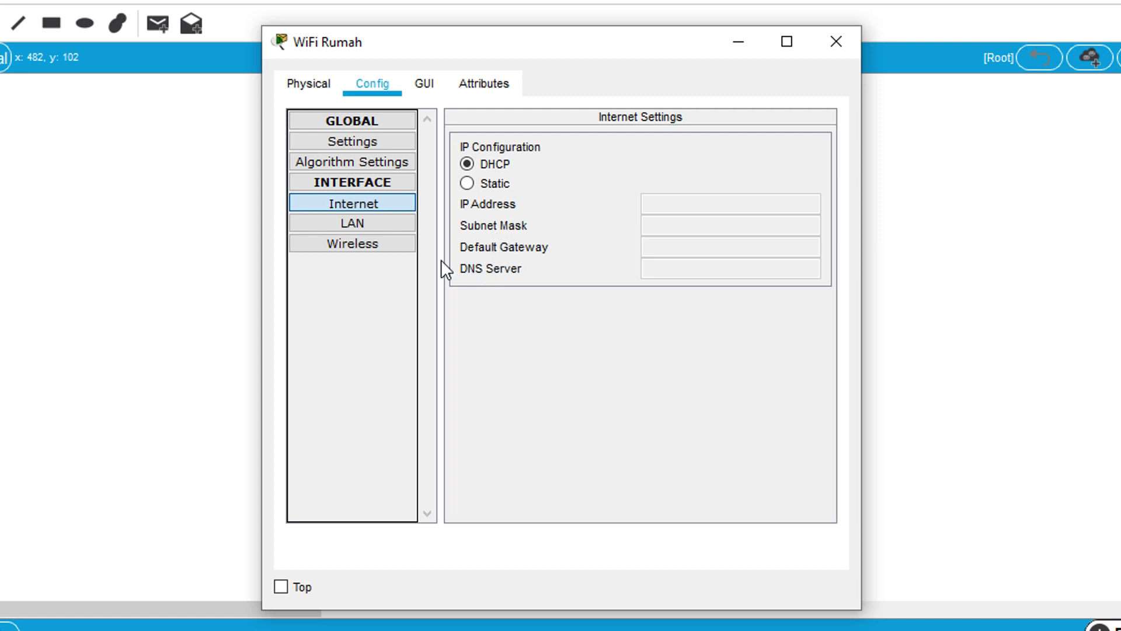
pyautogui.click(385, 224)
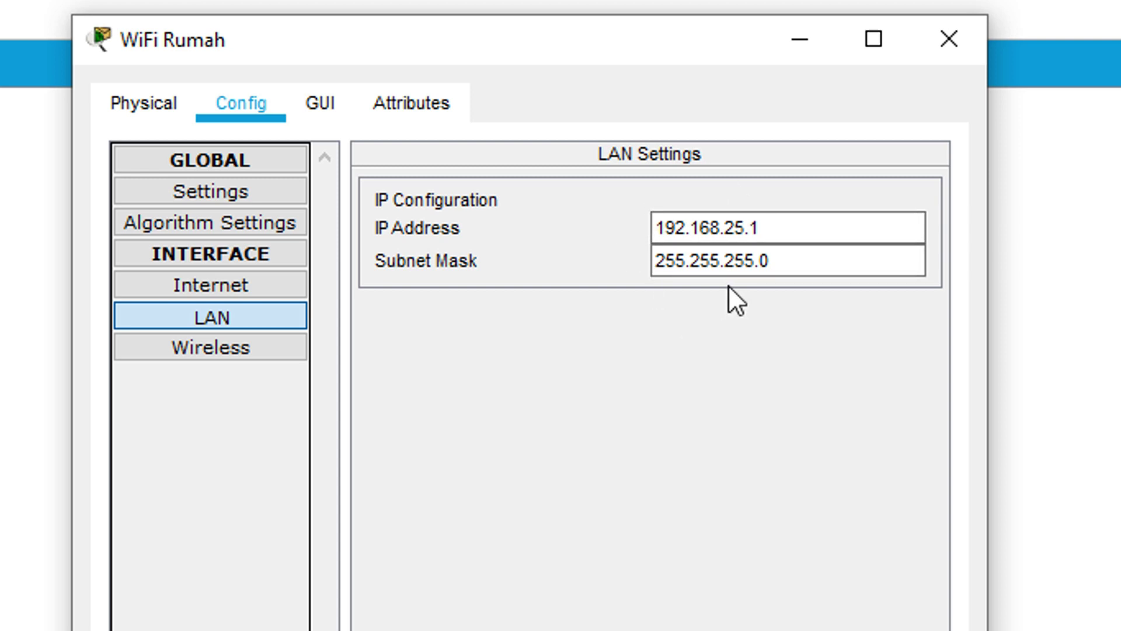
pyautogui.click(243, 360)
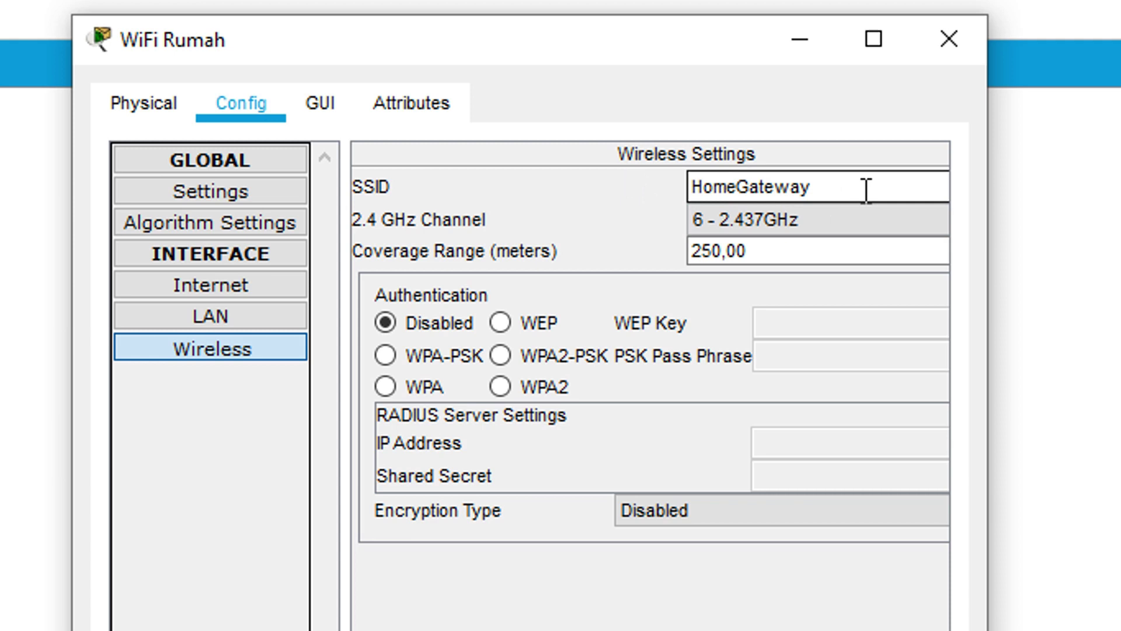
pyautogui.moveTo(867, 190); pyautogui.dragTo(676, 188)
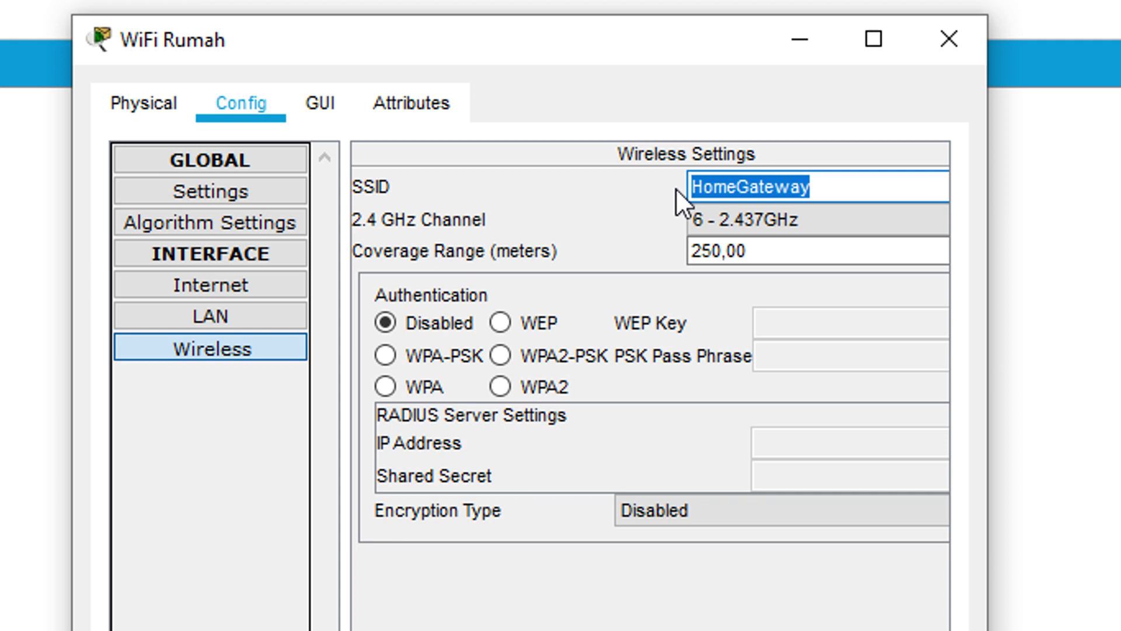
pyautogui.write('IoT')
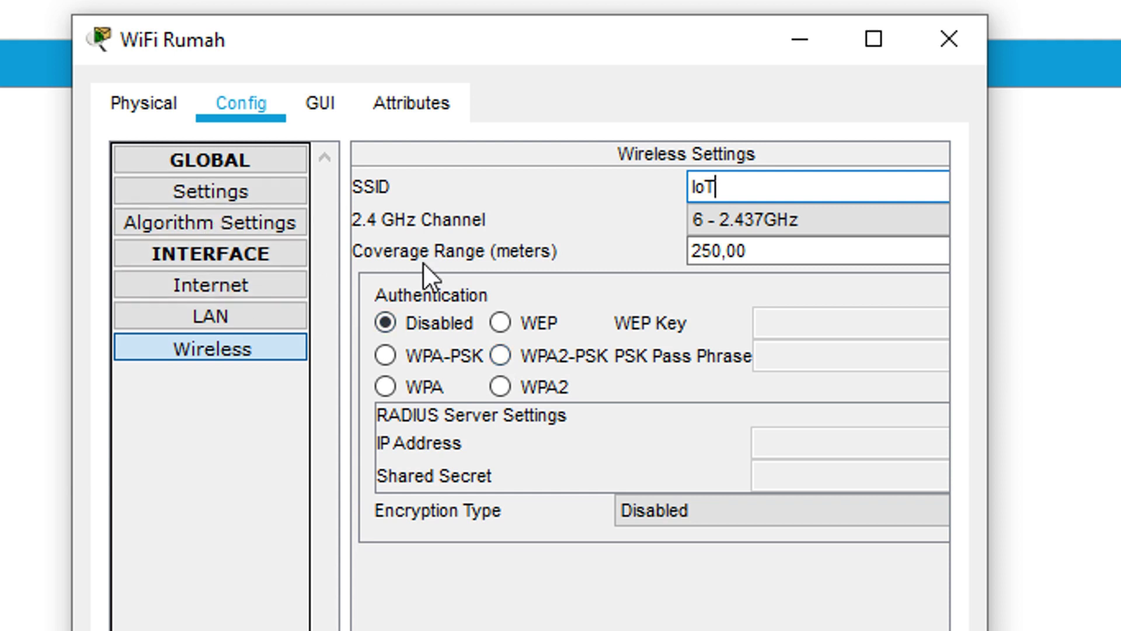
pyautogui.press('Return')
pyautogui.click(795, 241)
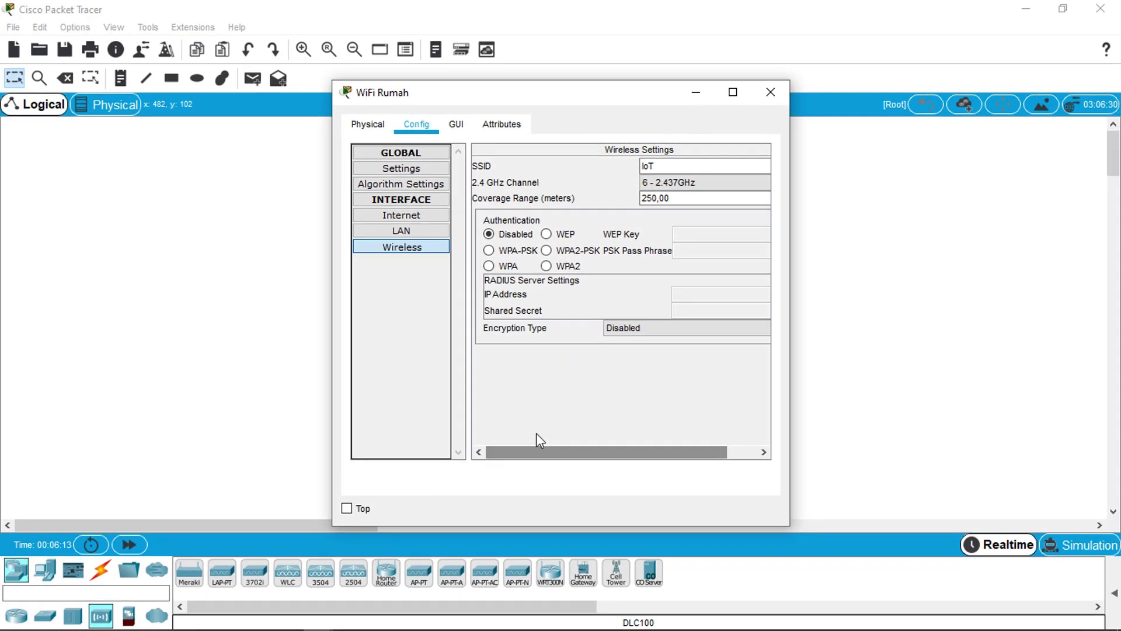
pyautogui.click(412, 239)
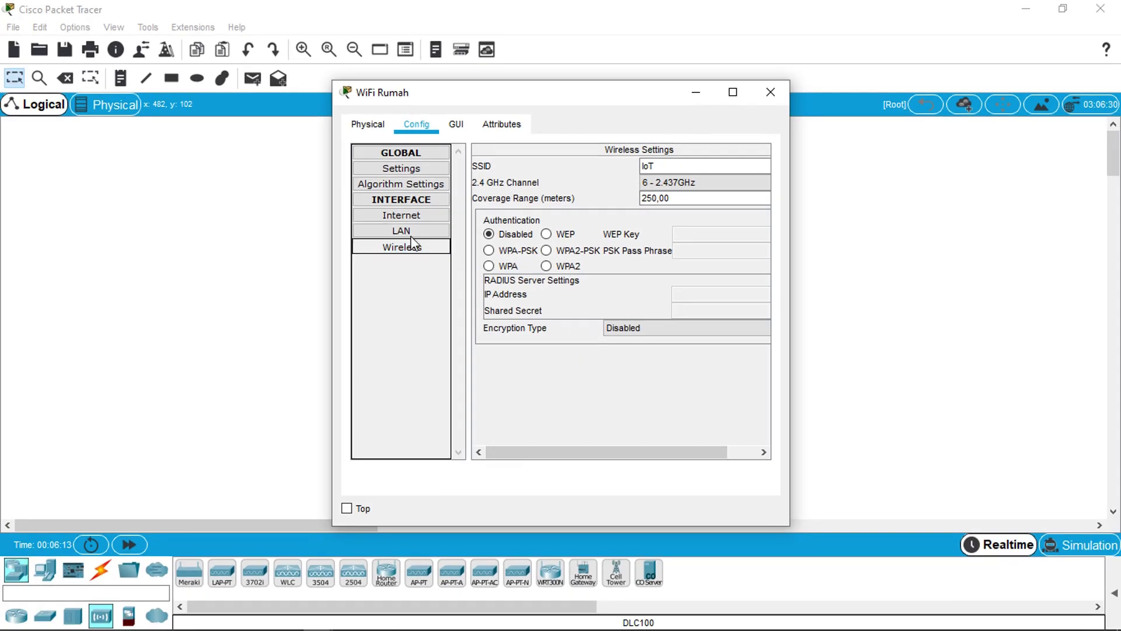
pyautogui.click(771, 92)
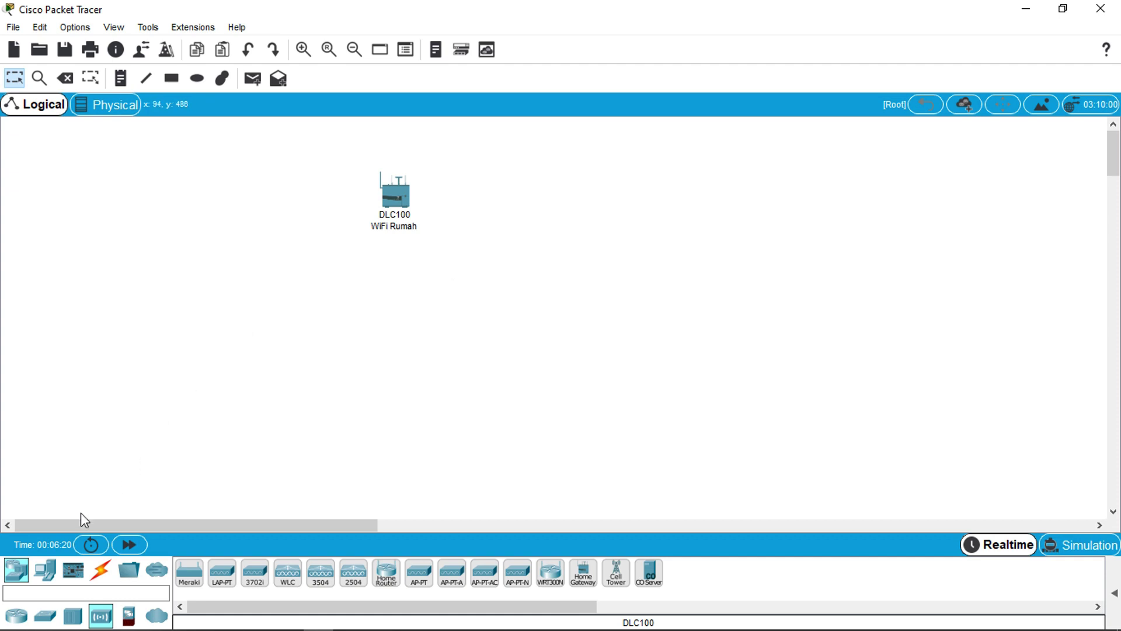
# - Place a Ceiling Fan from the home end devices in the workspace, below and left of the gateway
pyautogui.click(45, 572)
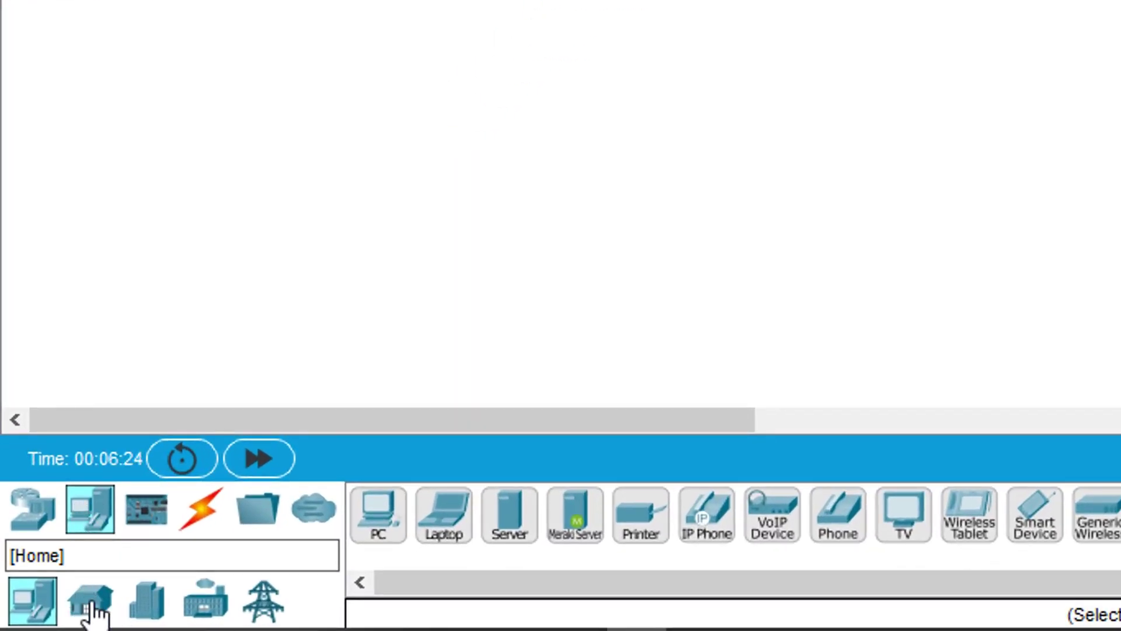
pyautogui.click(87, 603)
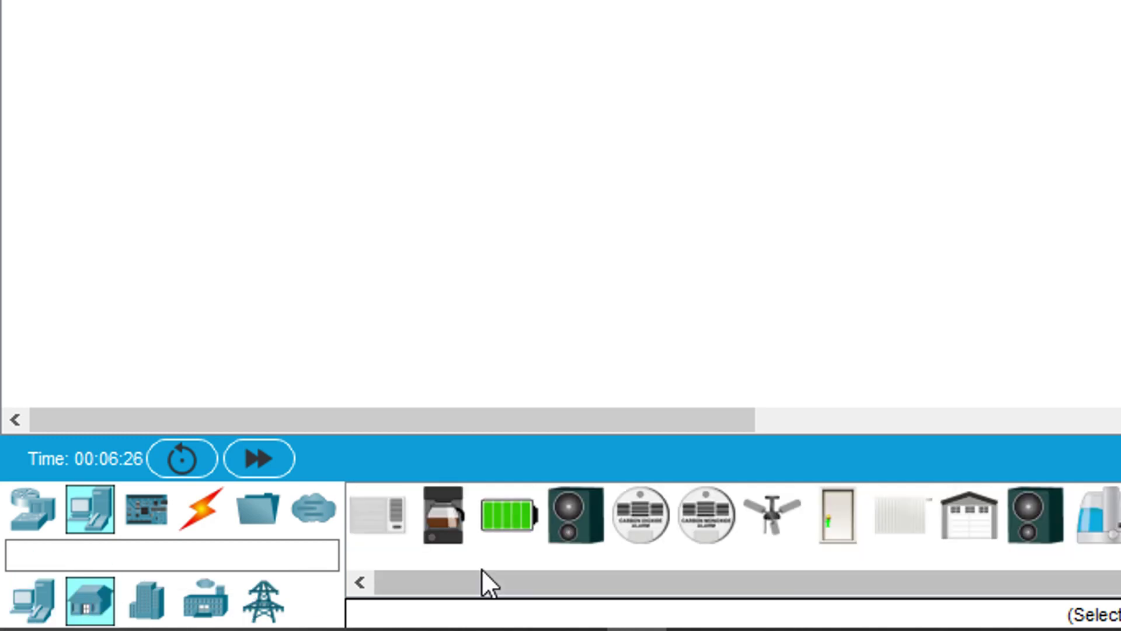
pyautogui.click(777, 525)
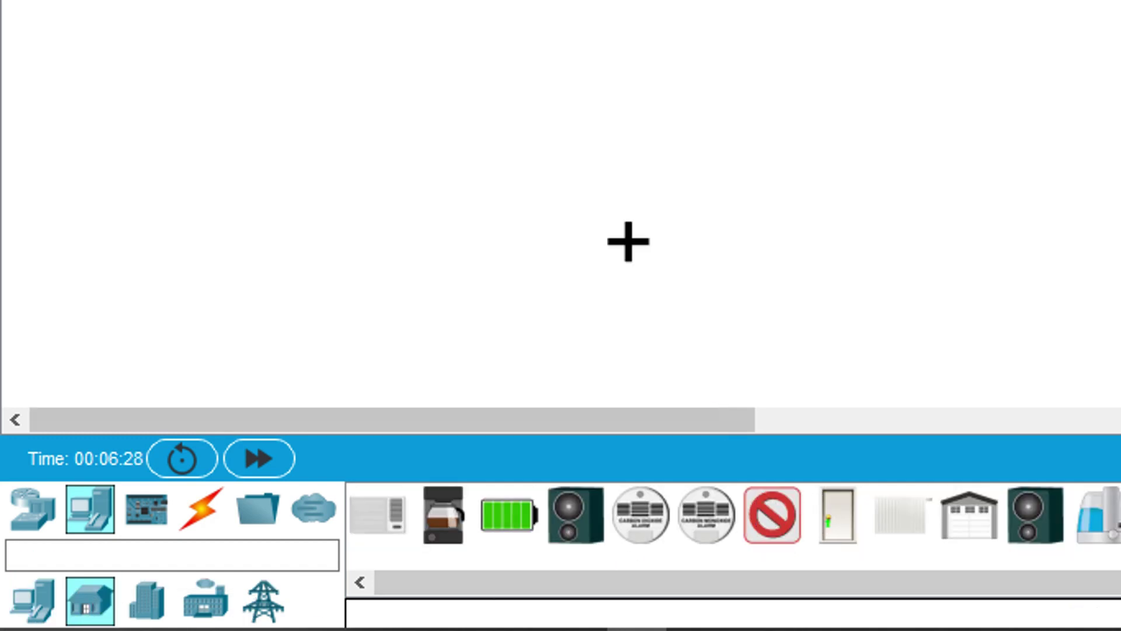
pyautogui.click(535, 99)
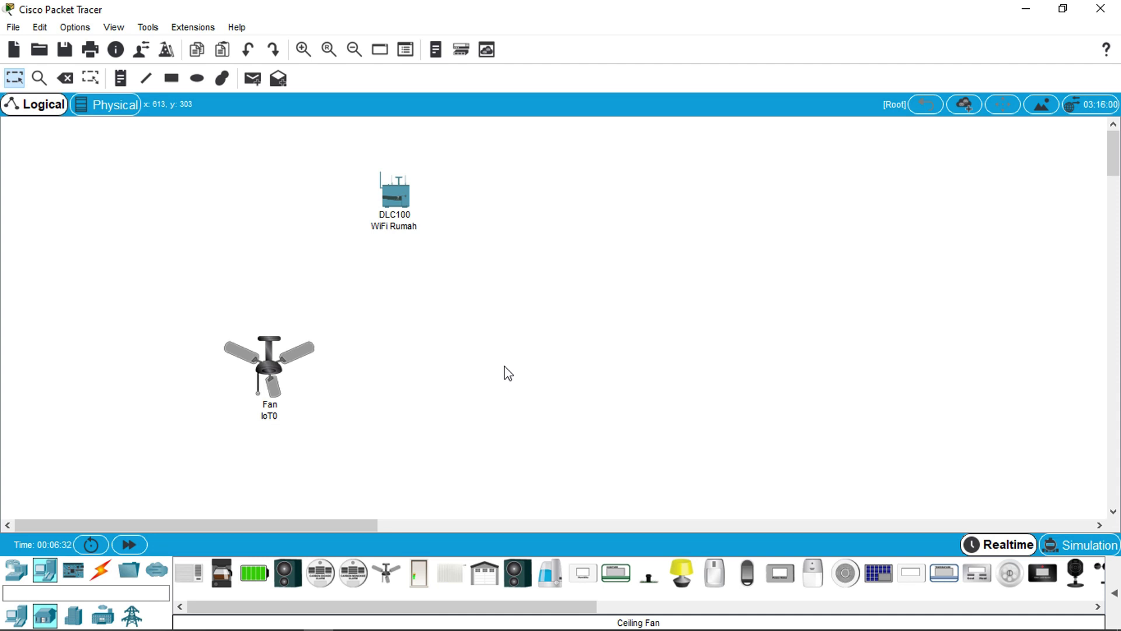
# - Set the ceiling fan's display name to Kipas Langit
pyautogui.moveTo(296, 407)
pyautogui.click(271, 417)
pyautogui.click(283, 366)
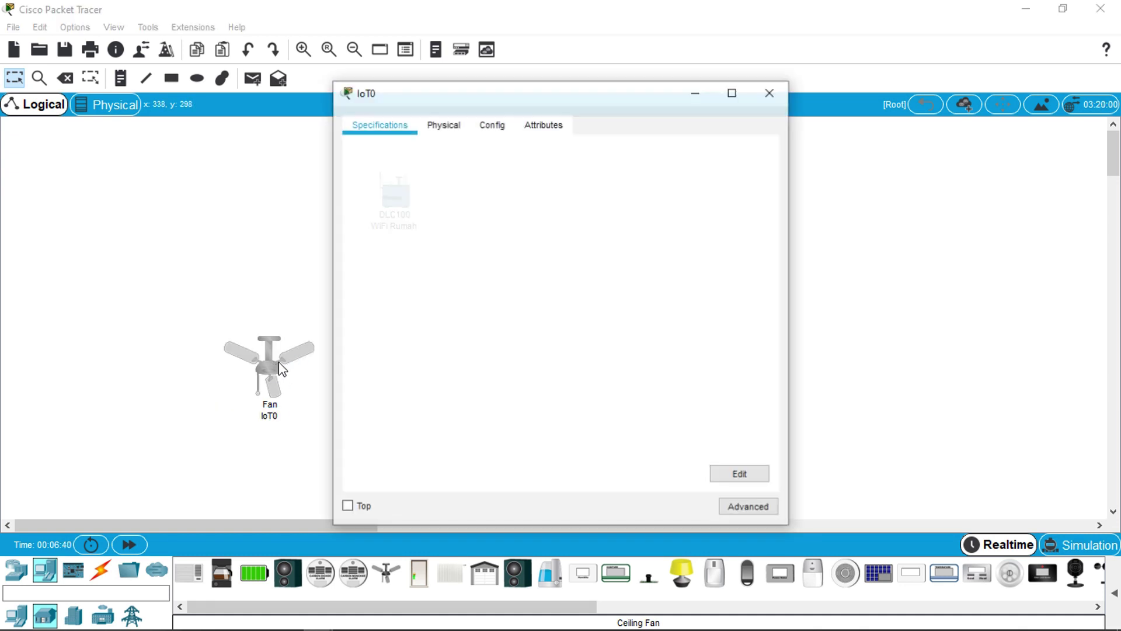
pyautogui.click(443, 124)
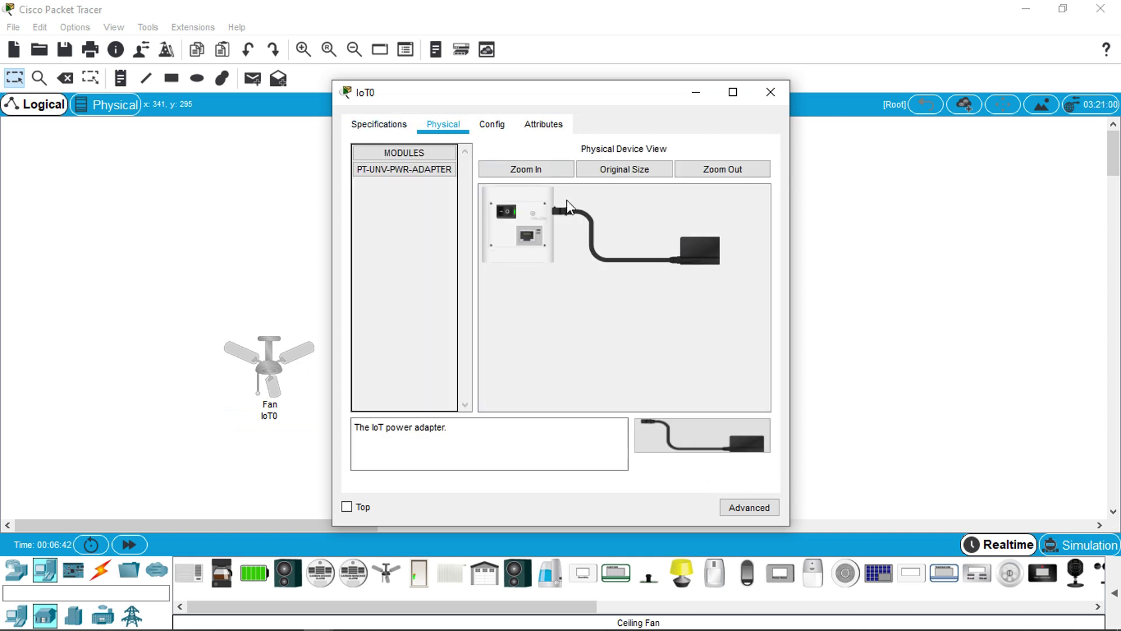
pyautogui.click(491, 124)
pyautogui.click(608, 196)
pyautogui.hotkey('shift', 'Left')
pyautogui.hotkey('shift', 'Left')
pyautogui.hotkey('shift', 'Left')
pyautogui.hotkey('shift', 'Left')
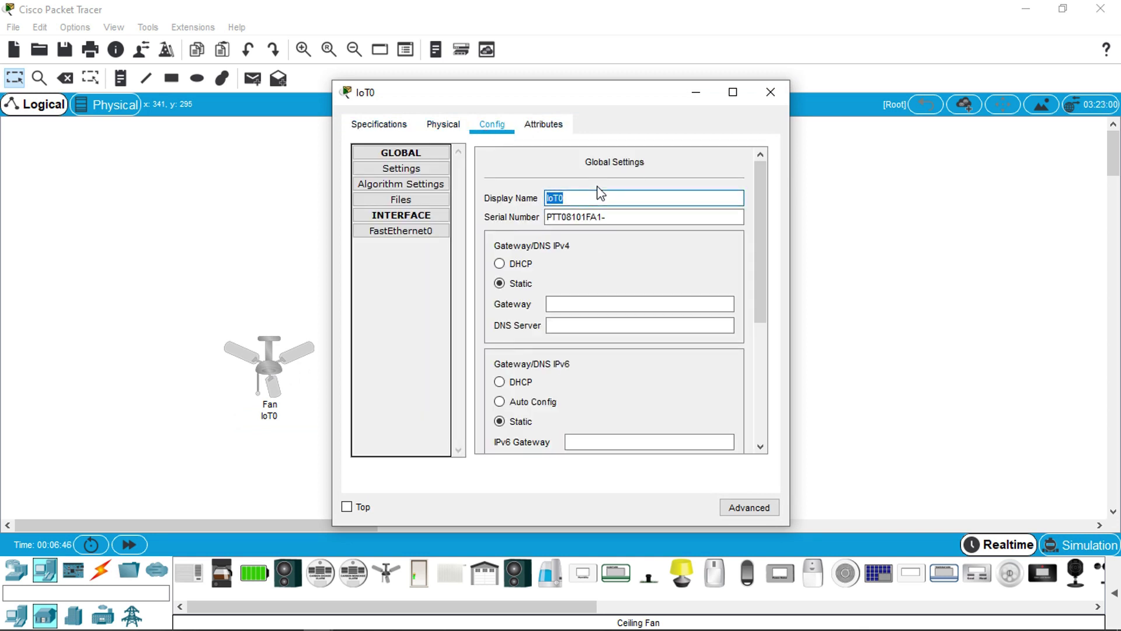
pyautogui.write('Kipas')
pyautogui.press('Return')
pyautogui.write('Langit')
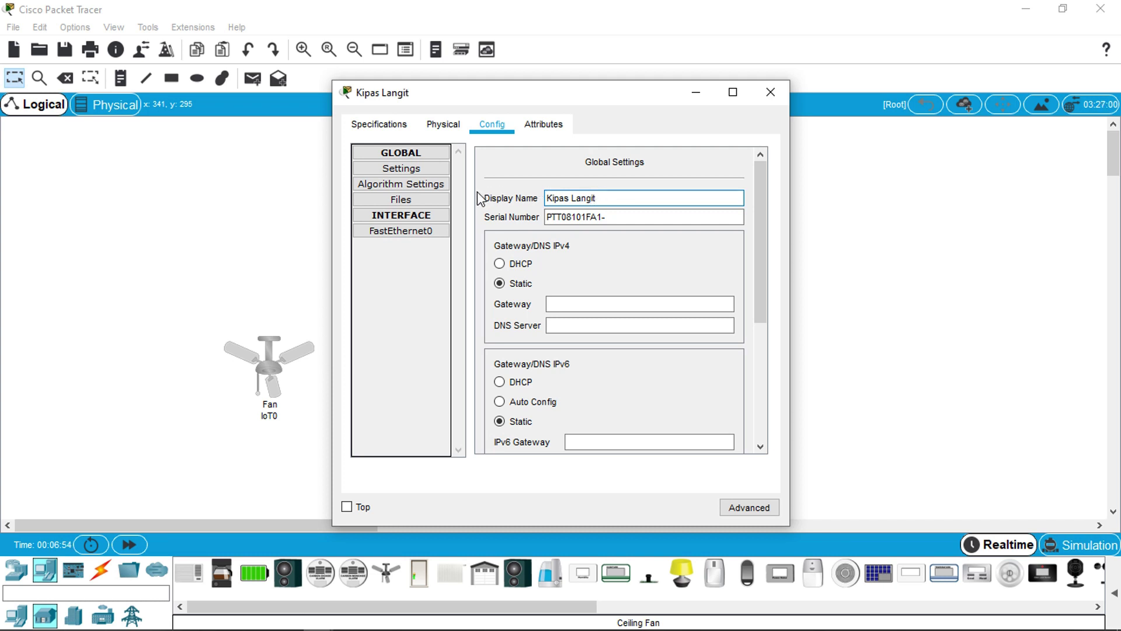
# - Set the fan's IoT Server option to Home Gateway, keeping the gateway device in view beside the settings window
pyautogui.scroll(-5, 602, 248)
pyautogui.scroll(5, 603, 248)
pyautogui.scroll(-1, 602, 247)
pyautogui.scroll(-3, 603, 253)
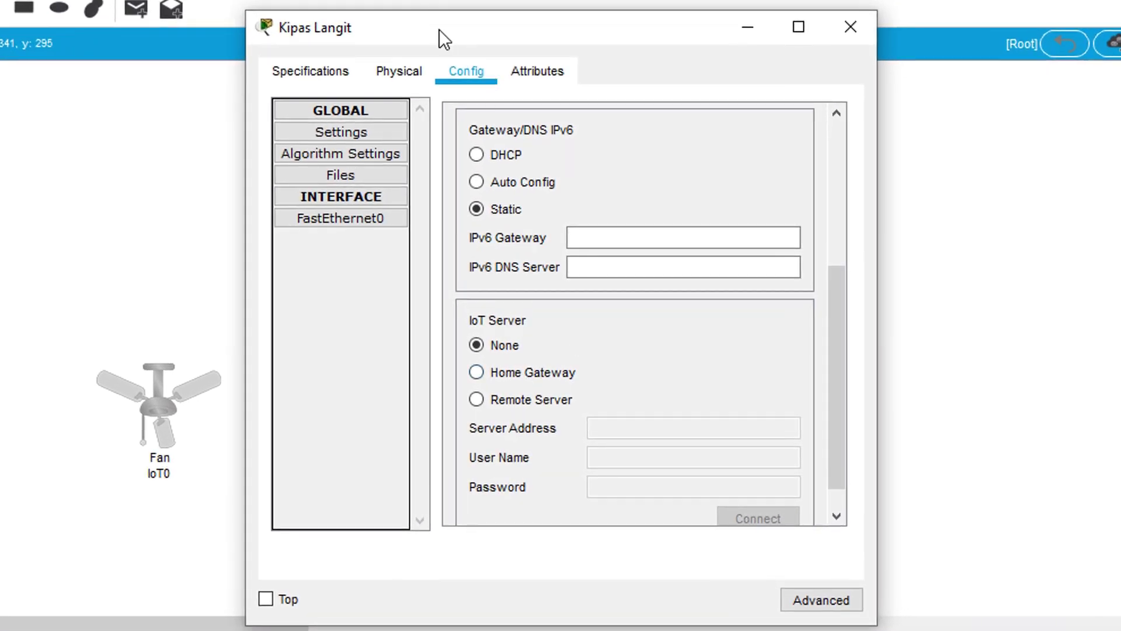
pyautogui.moveTo(439, 30); pyautogui.dragTo(629, 9)
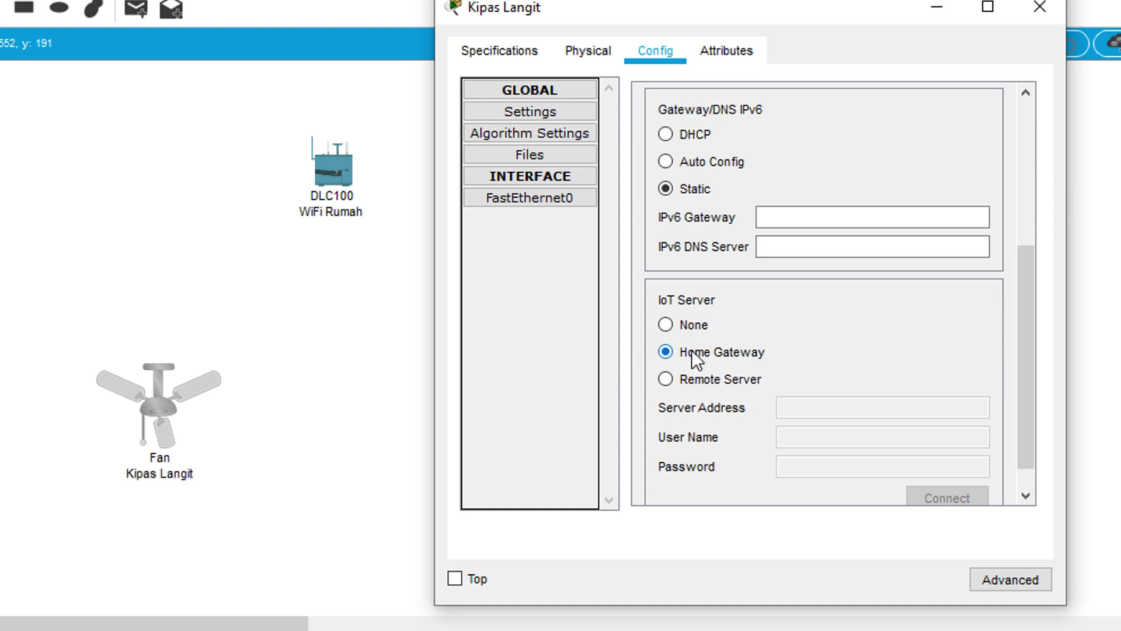
pyautogui.scroll(5, 692, 350)
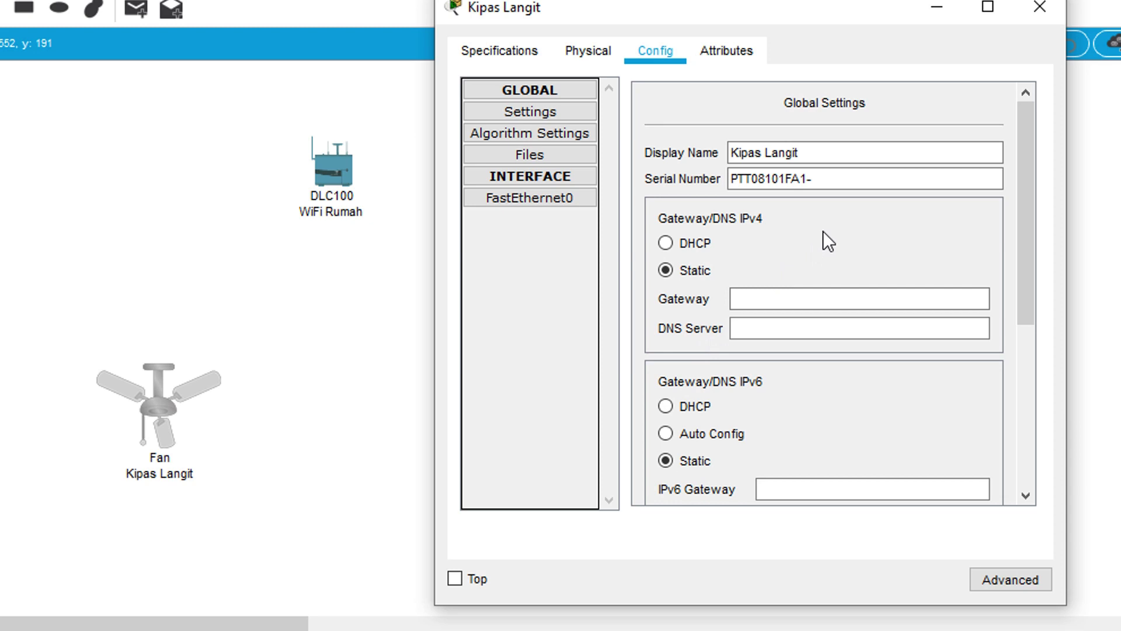
pyautogui.scroll(-5, 822, 230)
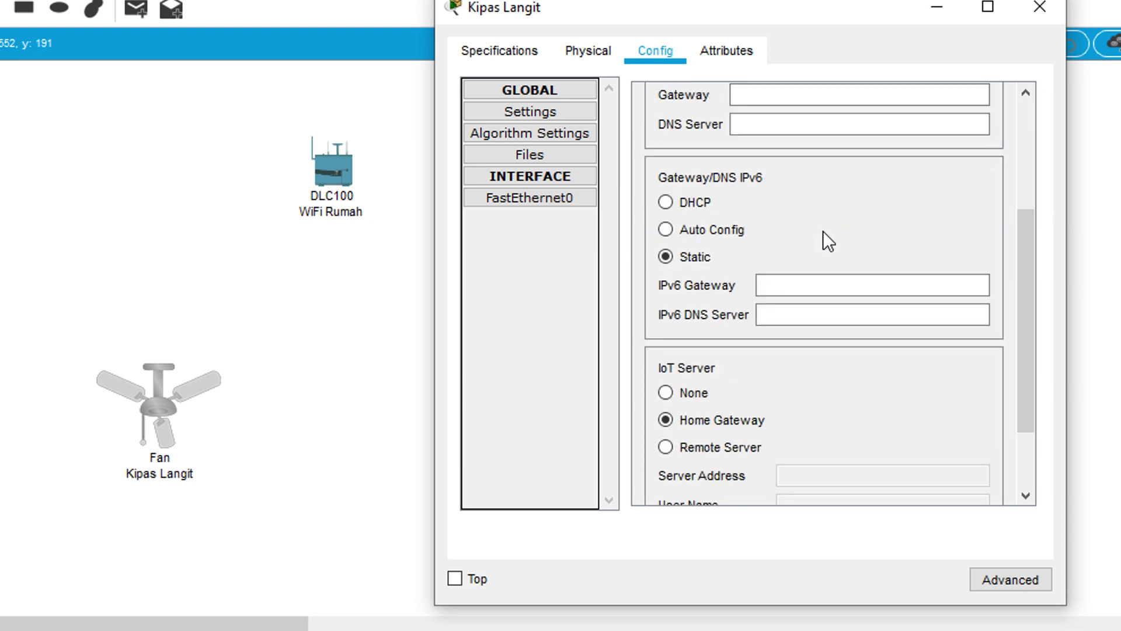
pyautogui.scroll(5, 822, 231)
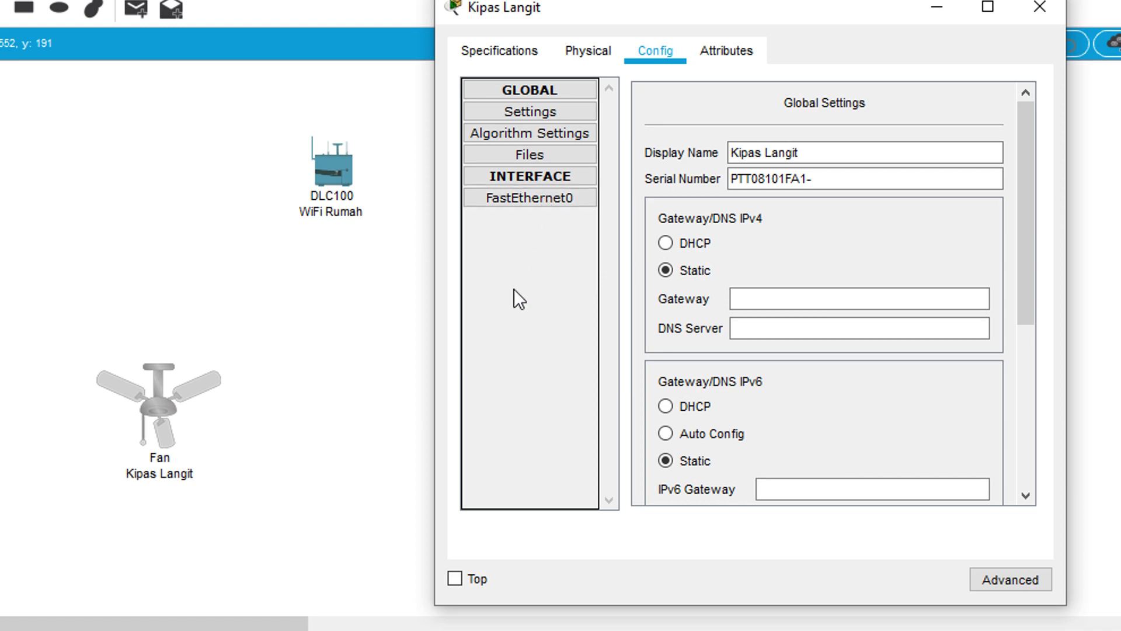
pyautogui.scroll(-3, 779, 231)
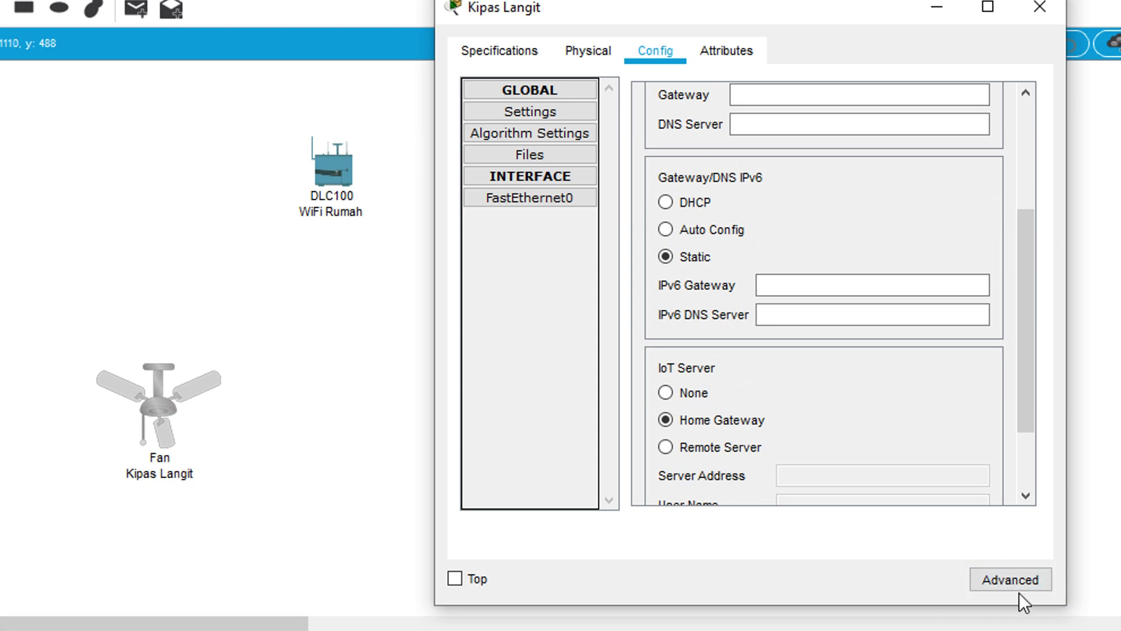
# - Show the fan's advanced configuration and set its first network adapter to the wireless module PT-IOT-NM-1W
pyautogui.click(1014, 574)
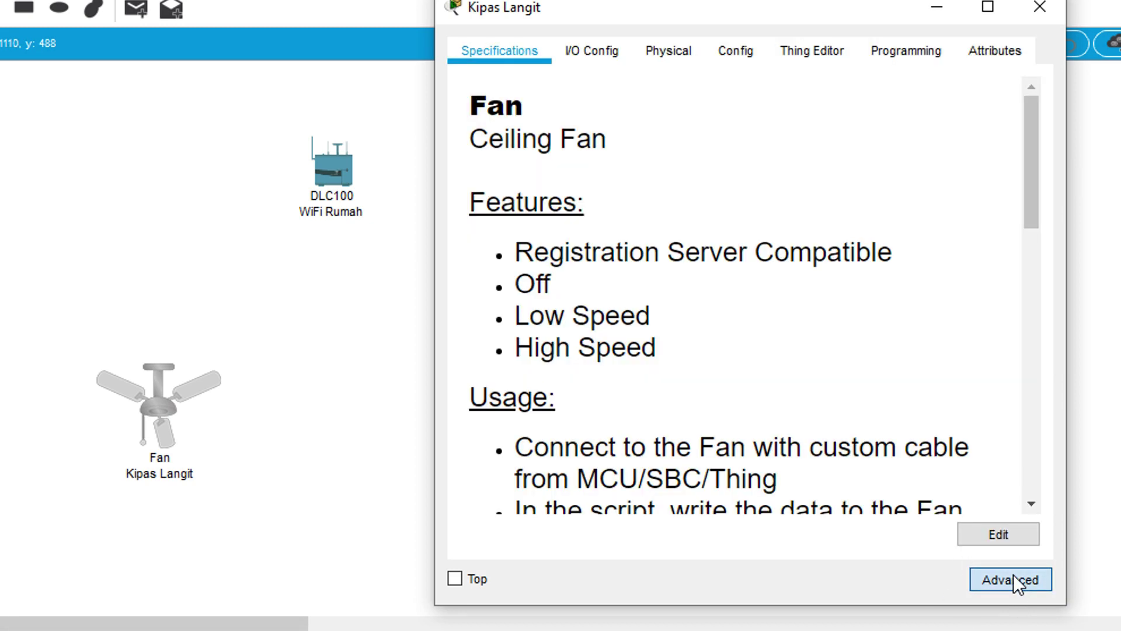
pyautogui.click(590, 50)
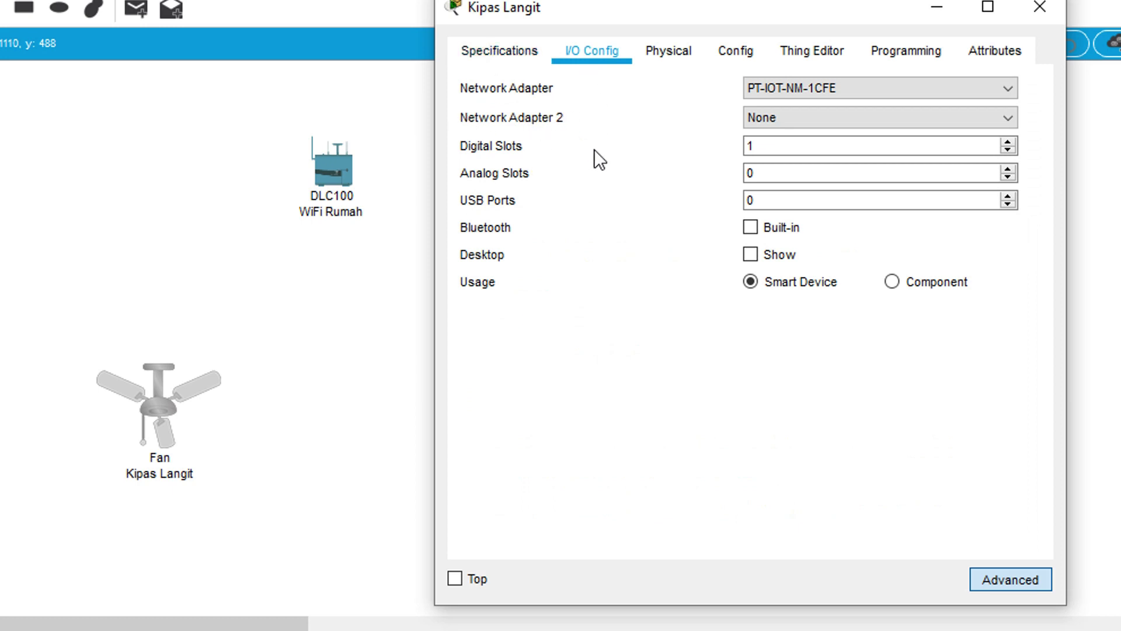
pyautogui.click(844, 88)
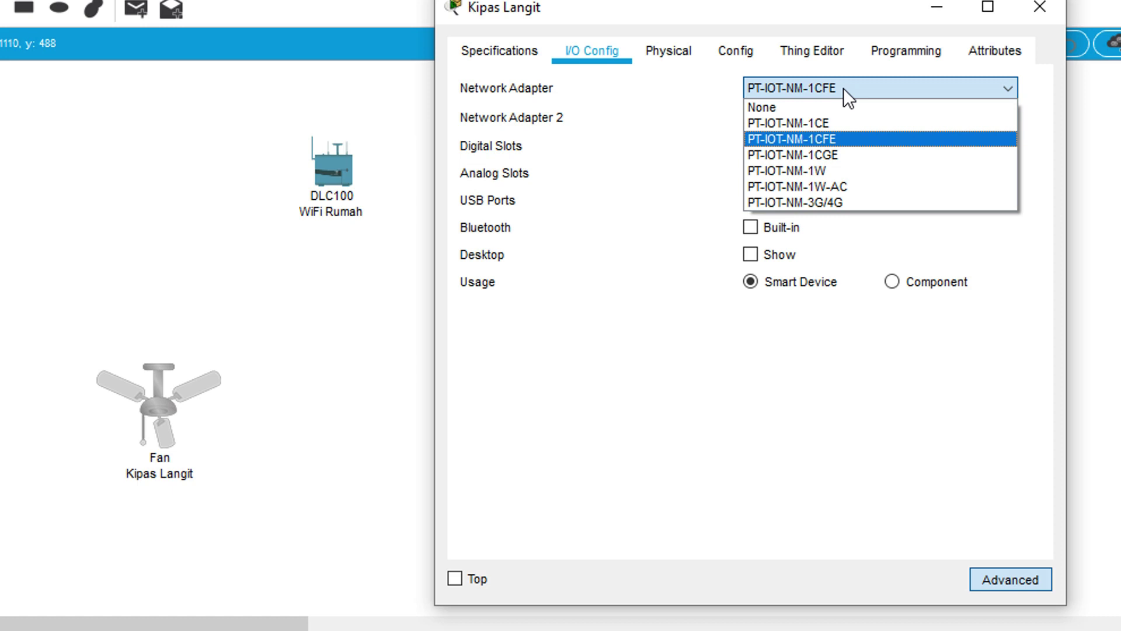
pyautogui.click(825, 173)
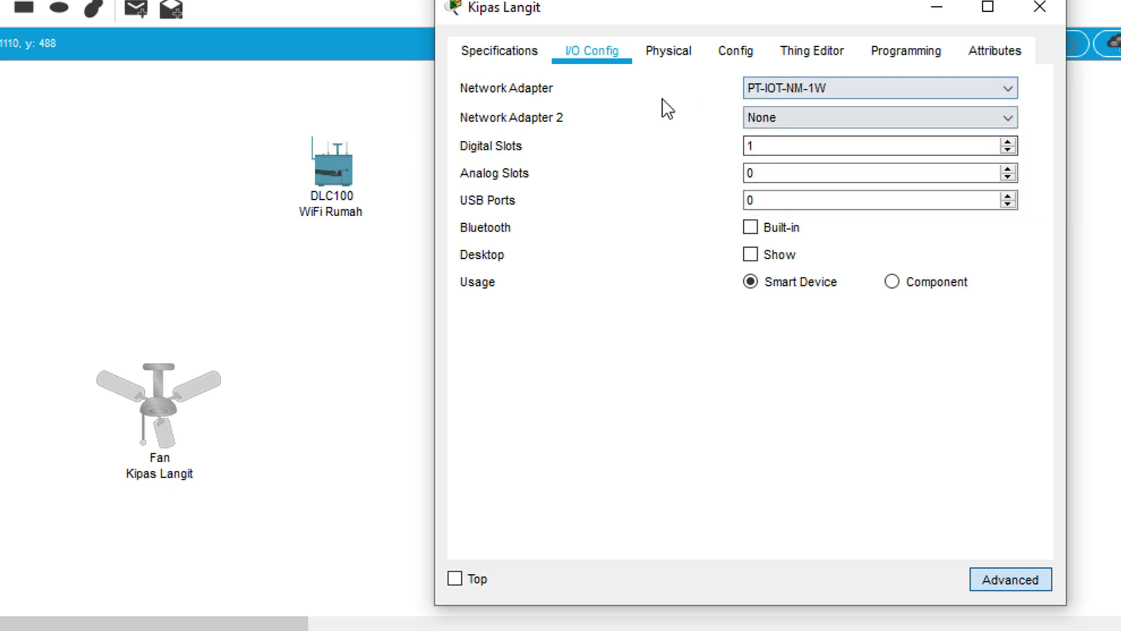
pyautogui.click(790, 87)
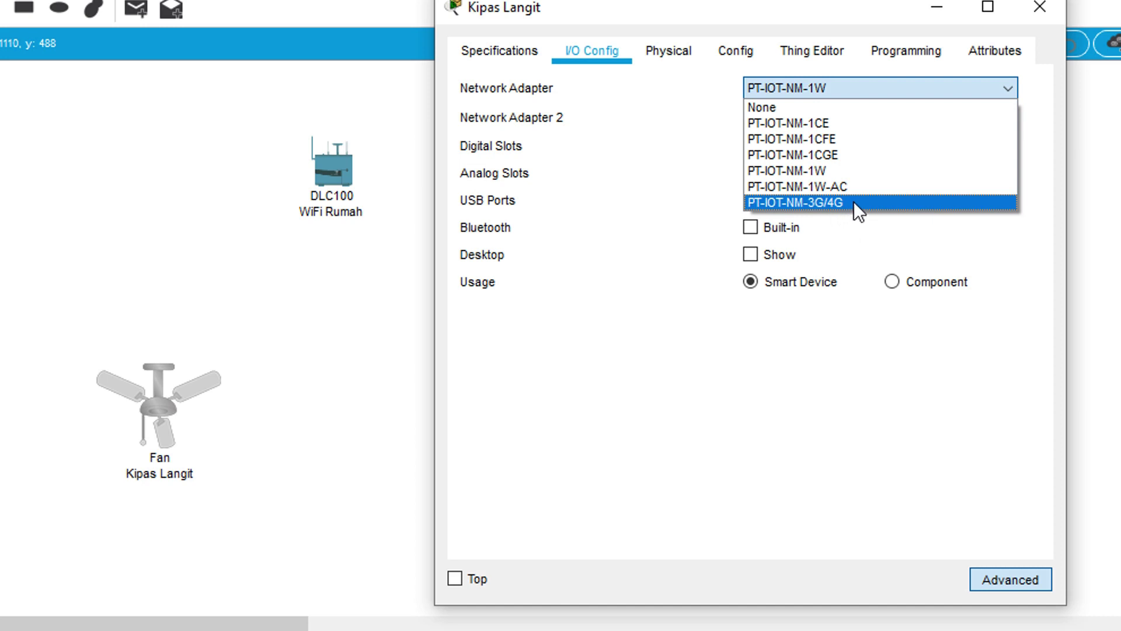
pyautogui.click(1018, 128)
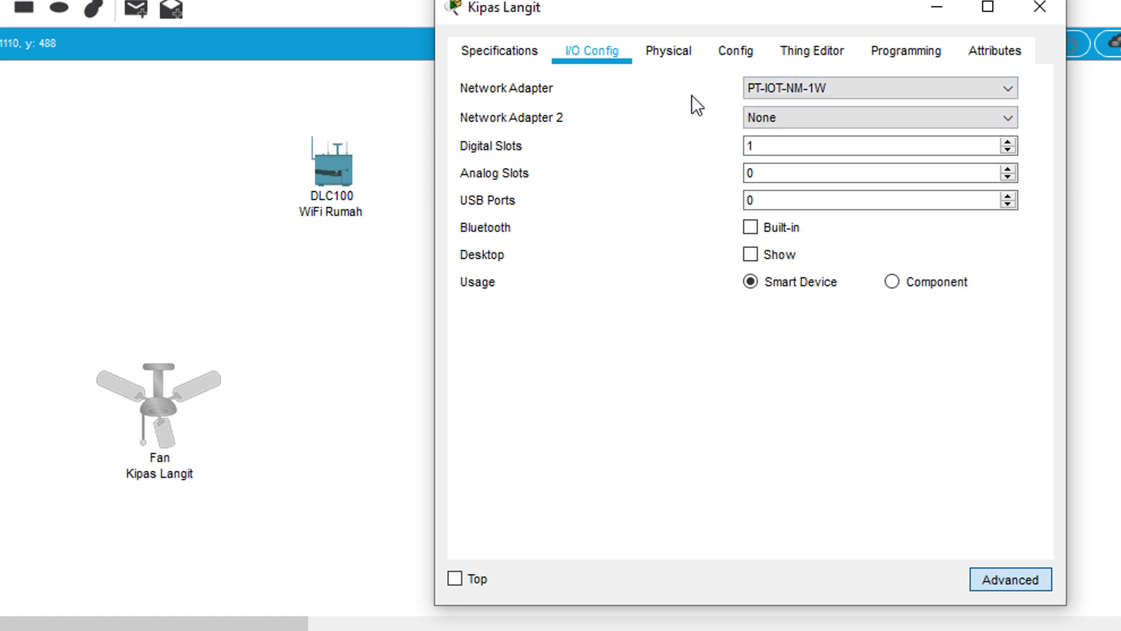
# - Copy the SSID IoT from the home gateway's wireless settings into the ceiling fan's Wireless0 interface
pyautogui.click(735, 58)
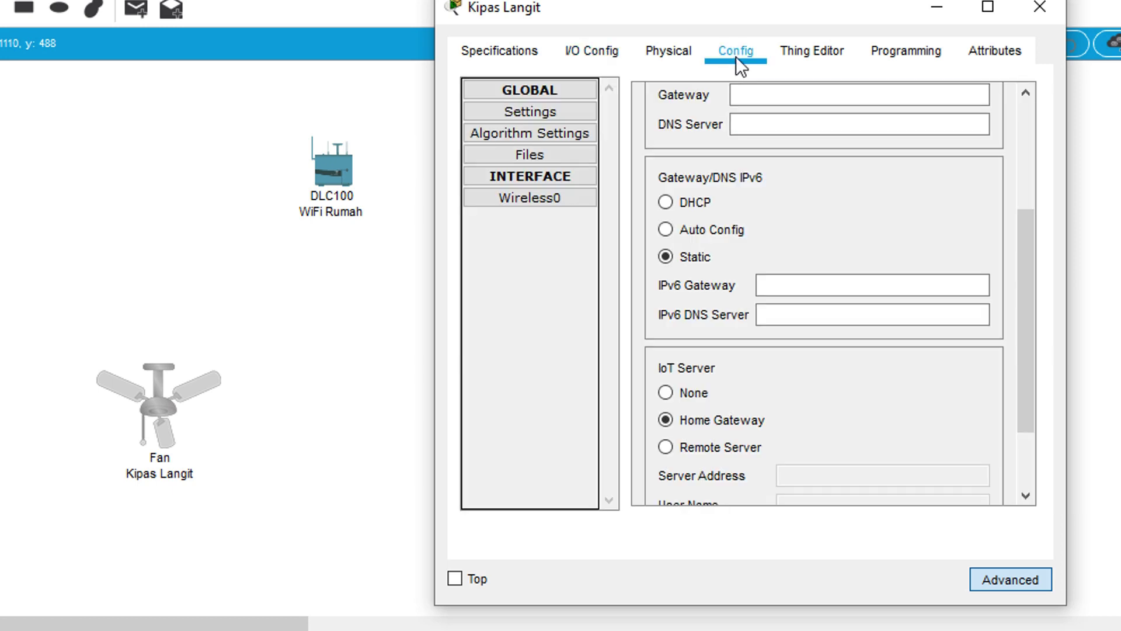
pyautogui.click(512, 203)
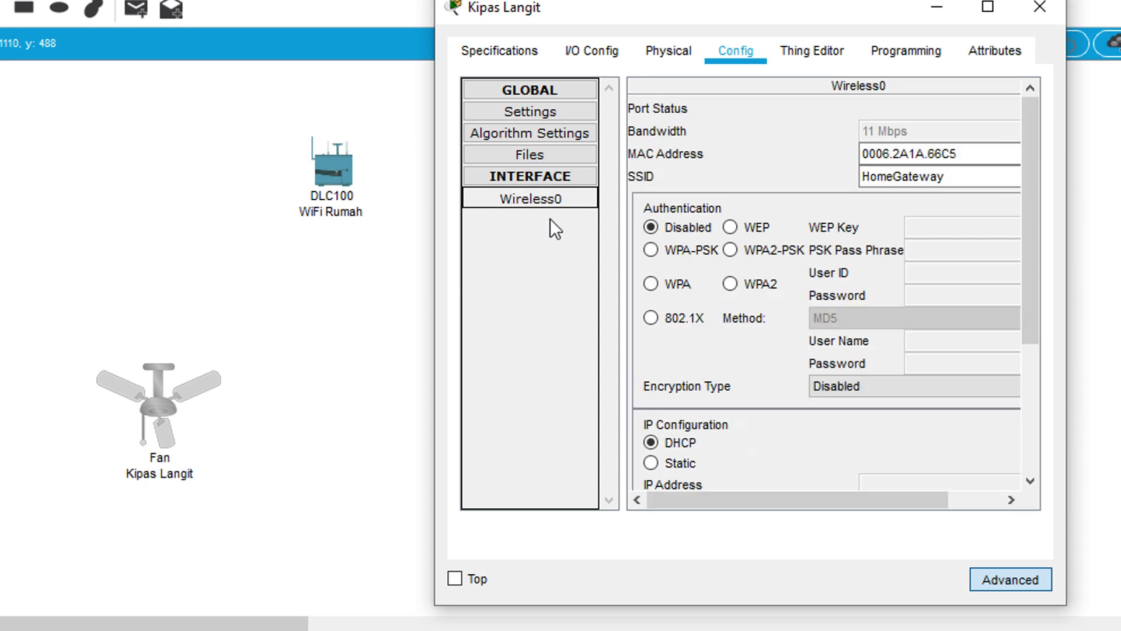
pyautogui.click(952, 177)
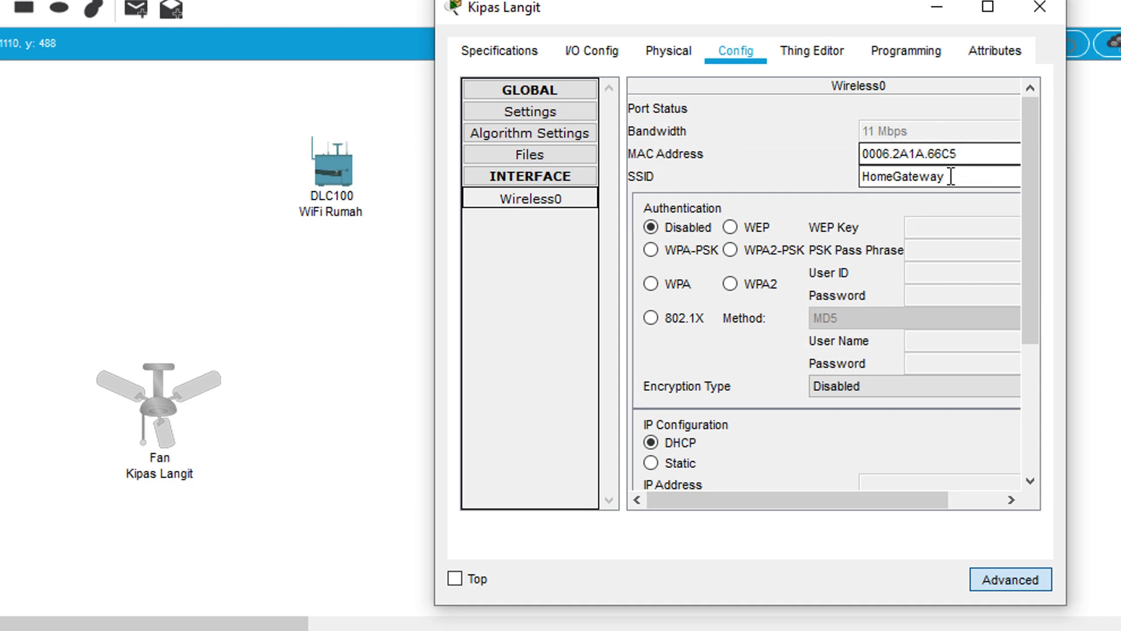
pyautogui.moveTo(946, 176); pyautogui.dragTo(839, 177)
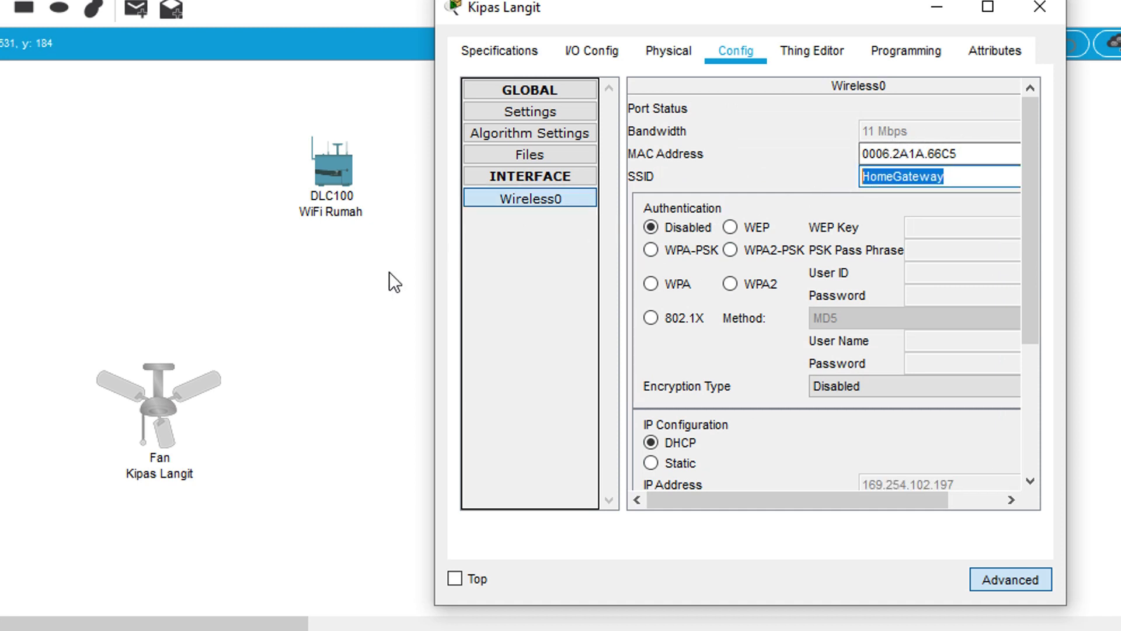
pyautogui.click(315, 173)
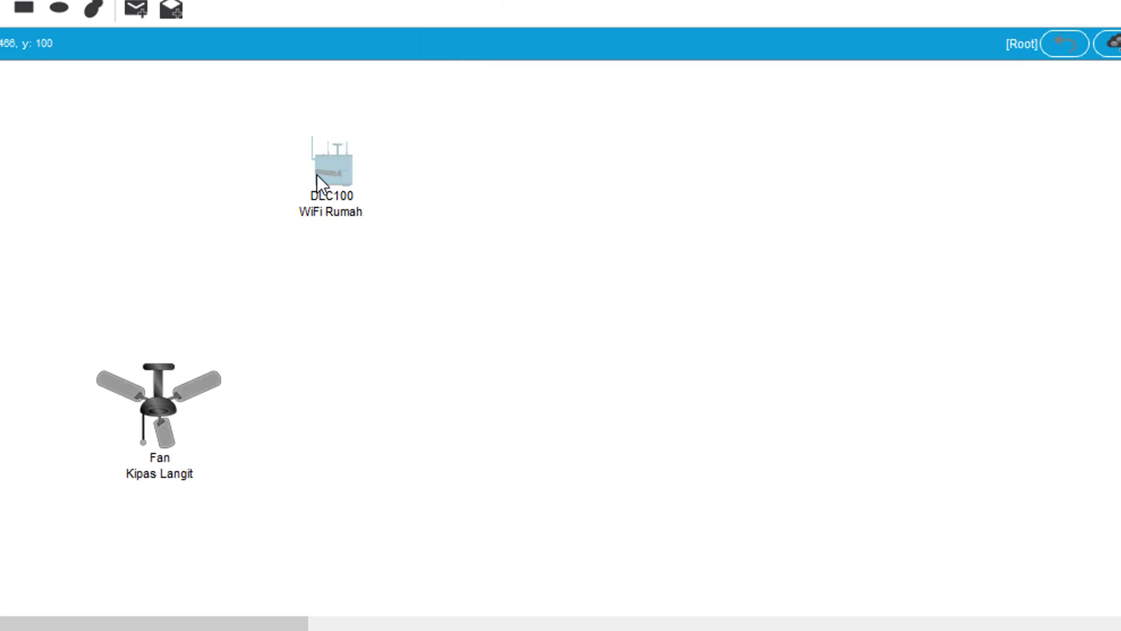
pyautogui.click(355, 238)
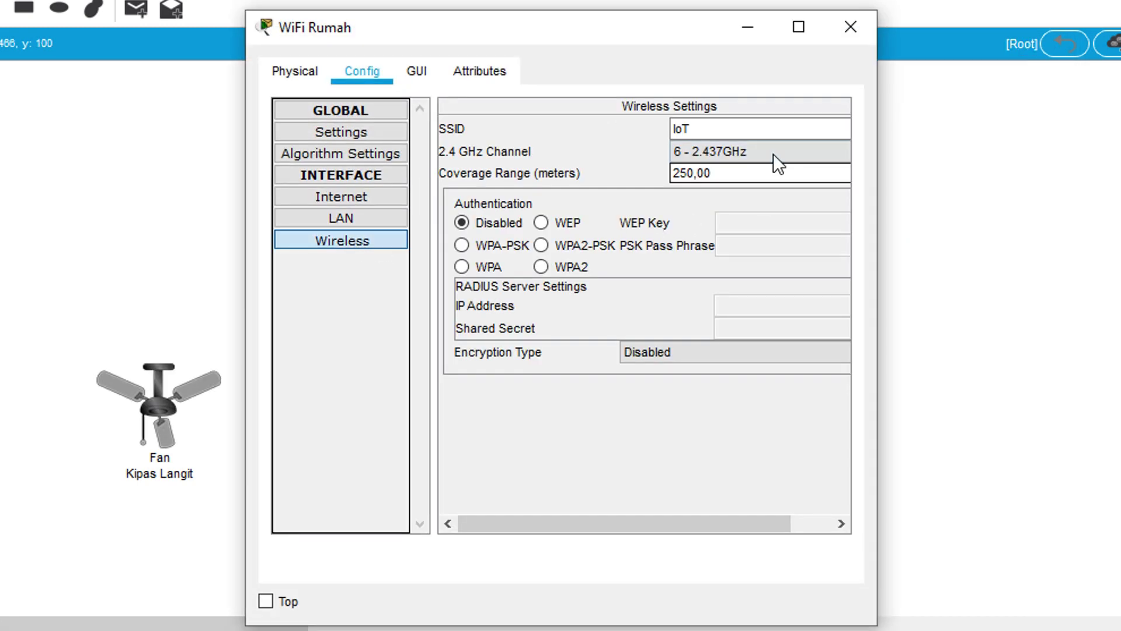
pyautogui.moveTo(751, 126); pyautogui.dragTo(656, 126)
pyautogui.hotkey('ctrl', 'c')
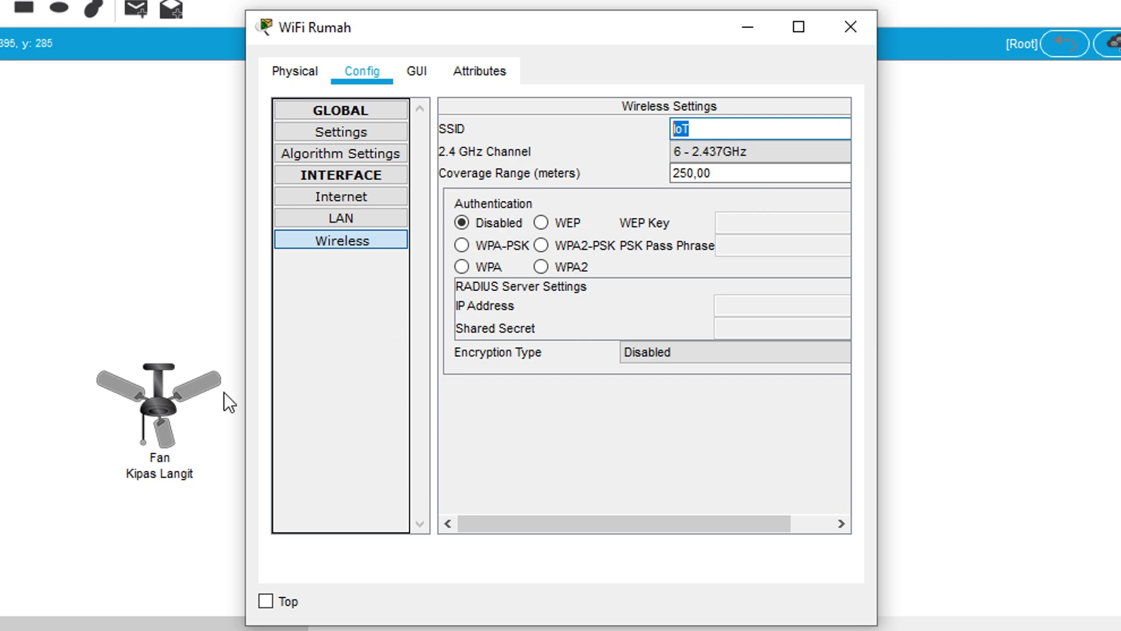
pyautogui.click(162, 421)
pyautogui.moveTo(972, 177); pyautogui.dragTo(819, 176)
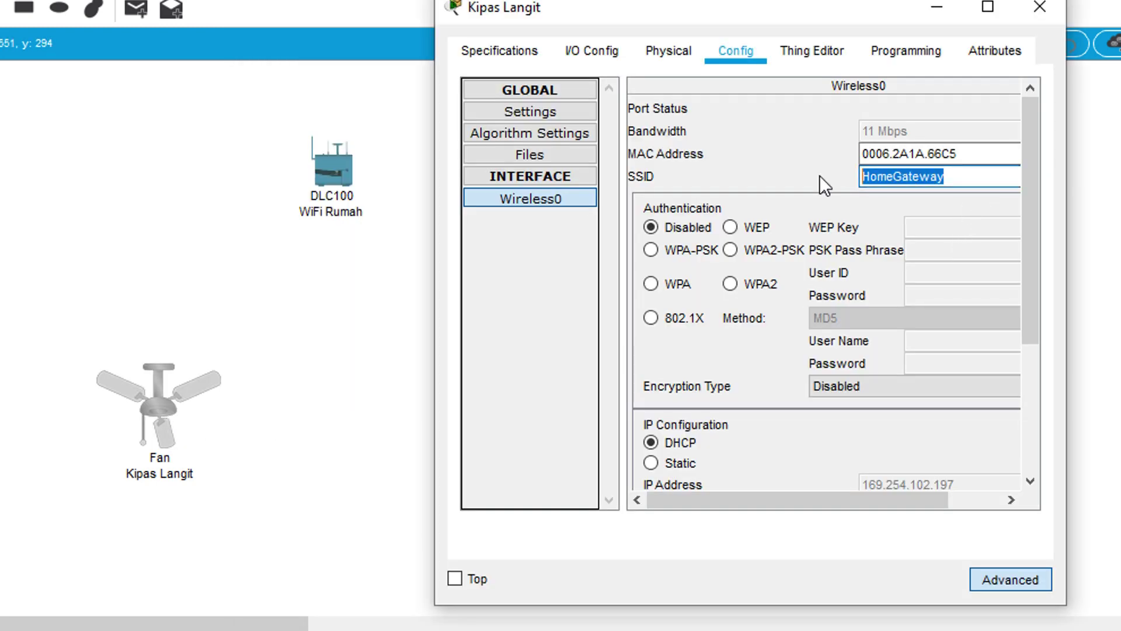
pyautogui.hotkey('ctrl', 'v')
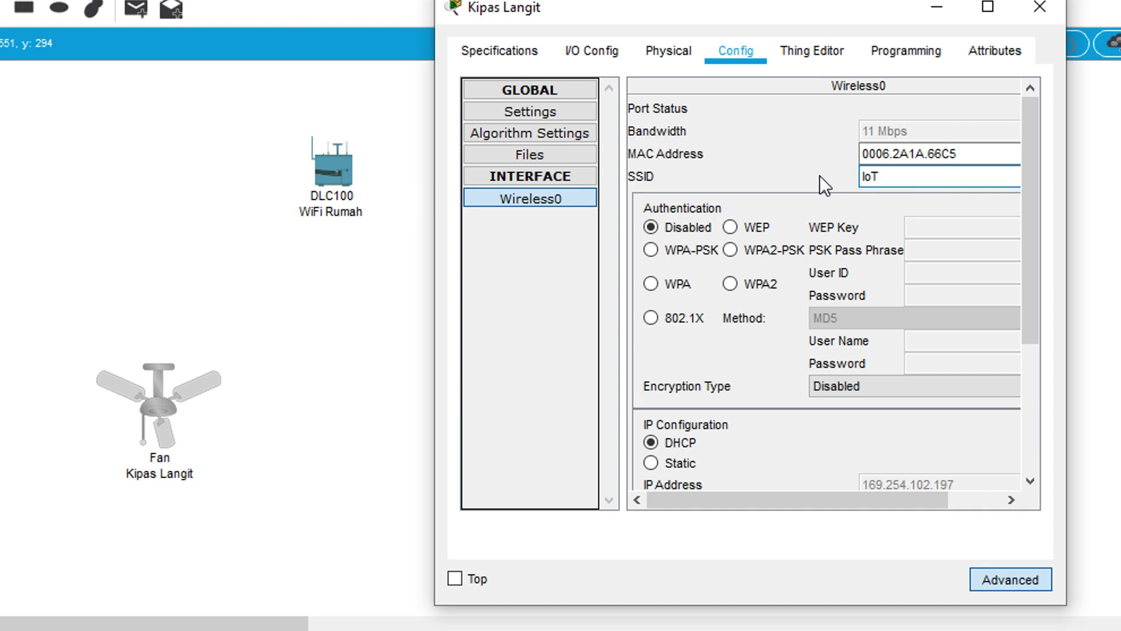
pyautogui.press('Tab')
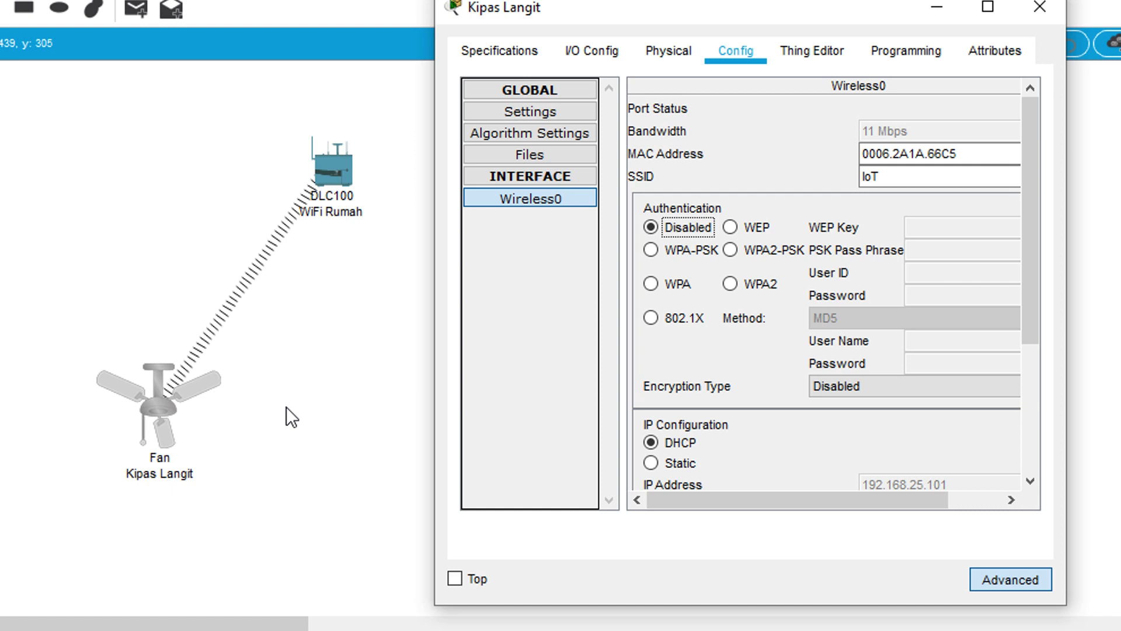
# - Check the fan's wireless IP configuration, gateway and IoT Server settings, and close its settings window
pyautogui.scroll(-3, 850, 302)
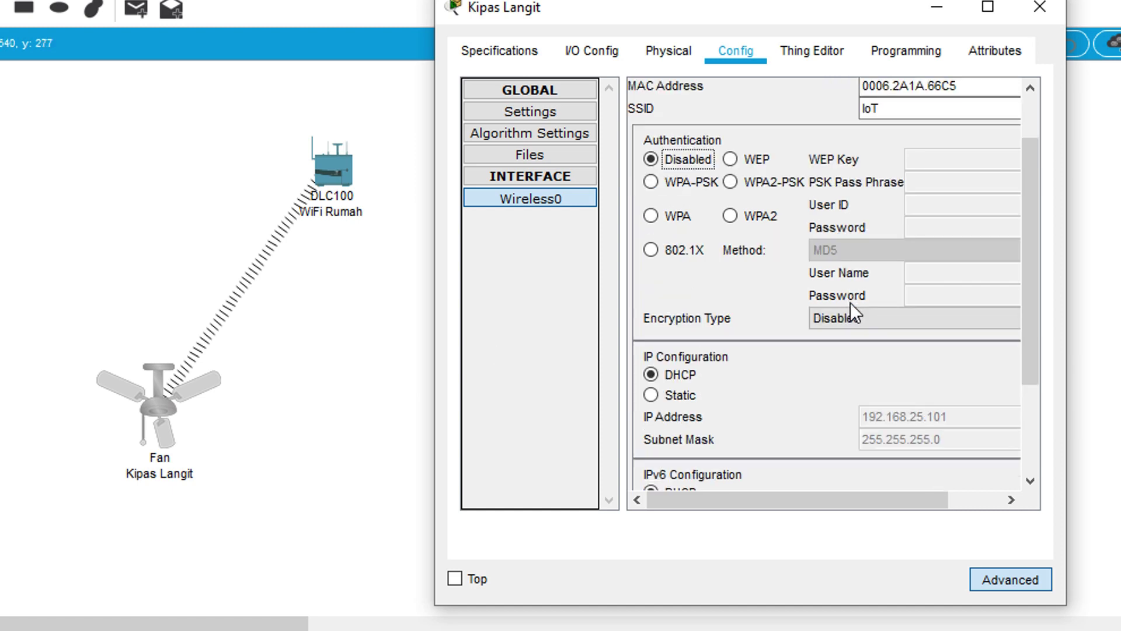
pyautogui.scroll(2, 850, 302)
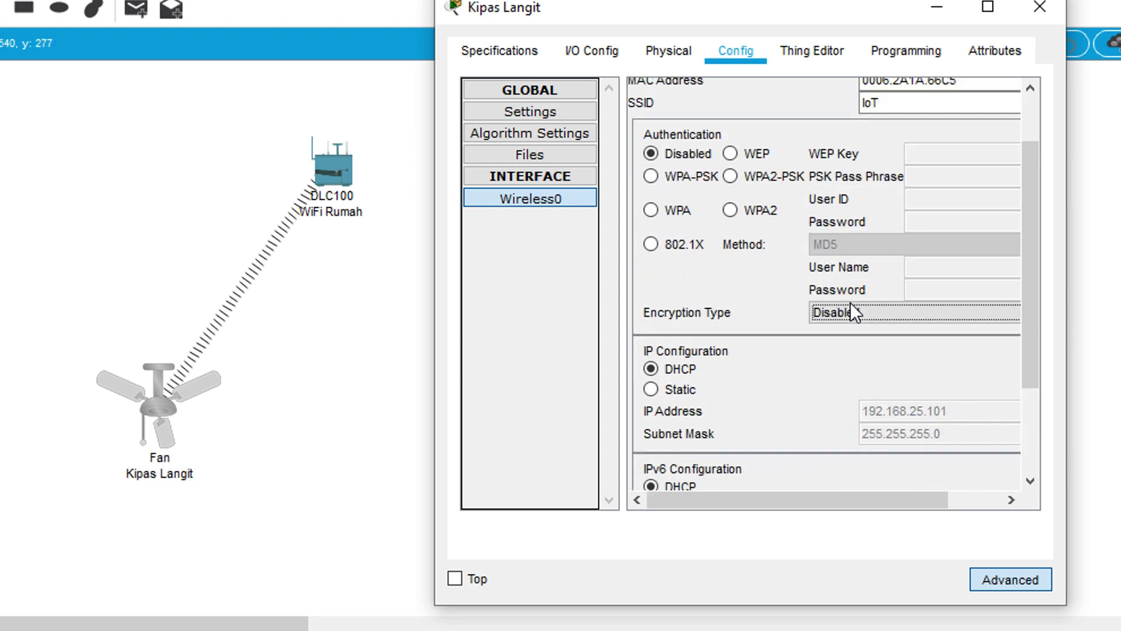
pyautogui.scroll(1, 867, 264)
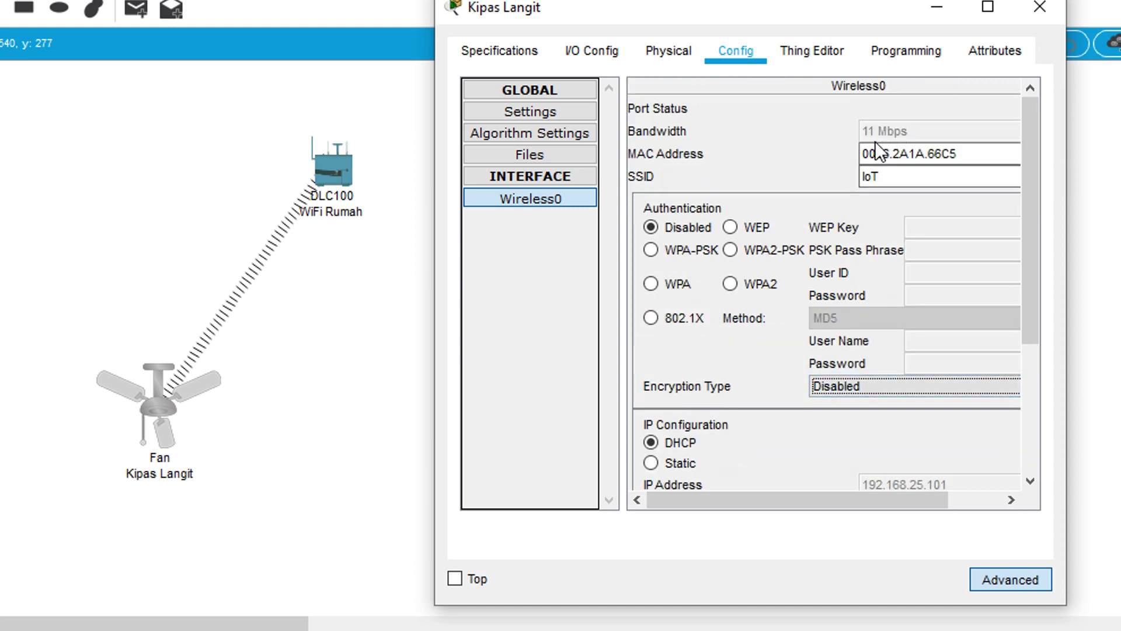
pyautogui.click(559, 111)
pyautogui.scroll(-2, 891, 297)
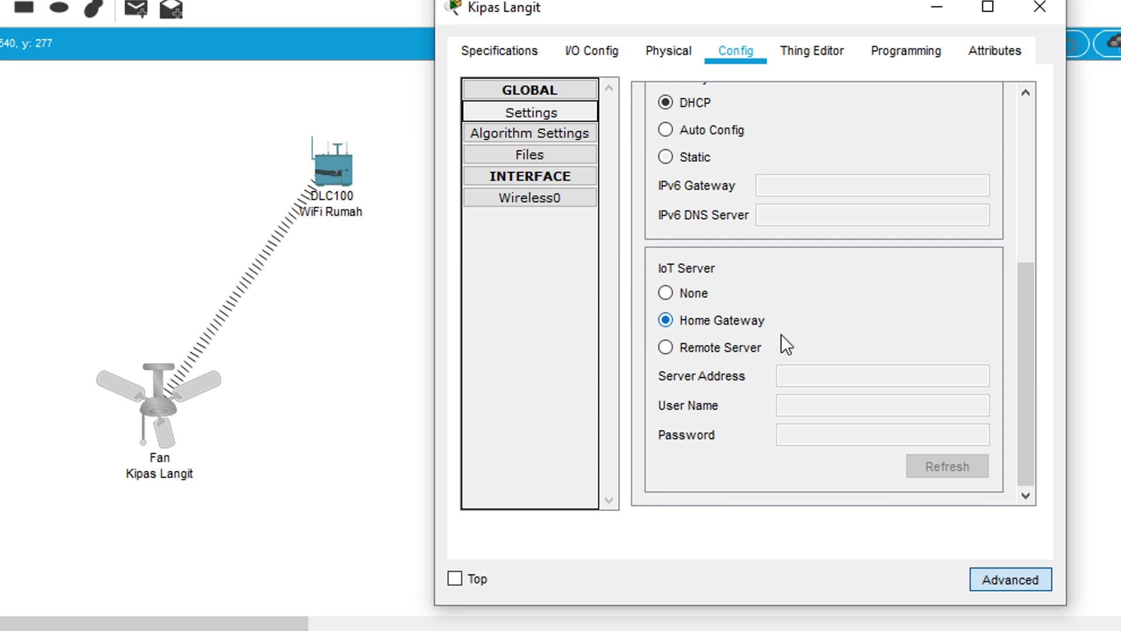
pyautogui.scroll(3, 777, 328)
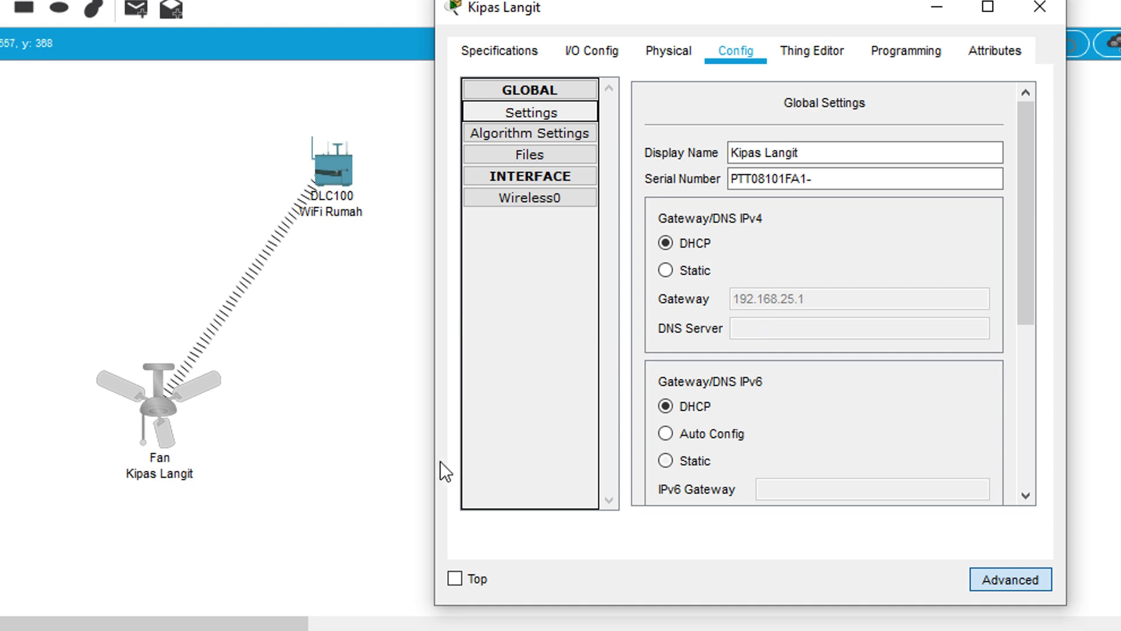
pyautogui.click(1049, 13)
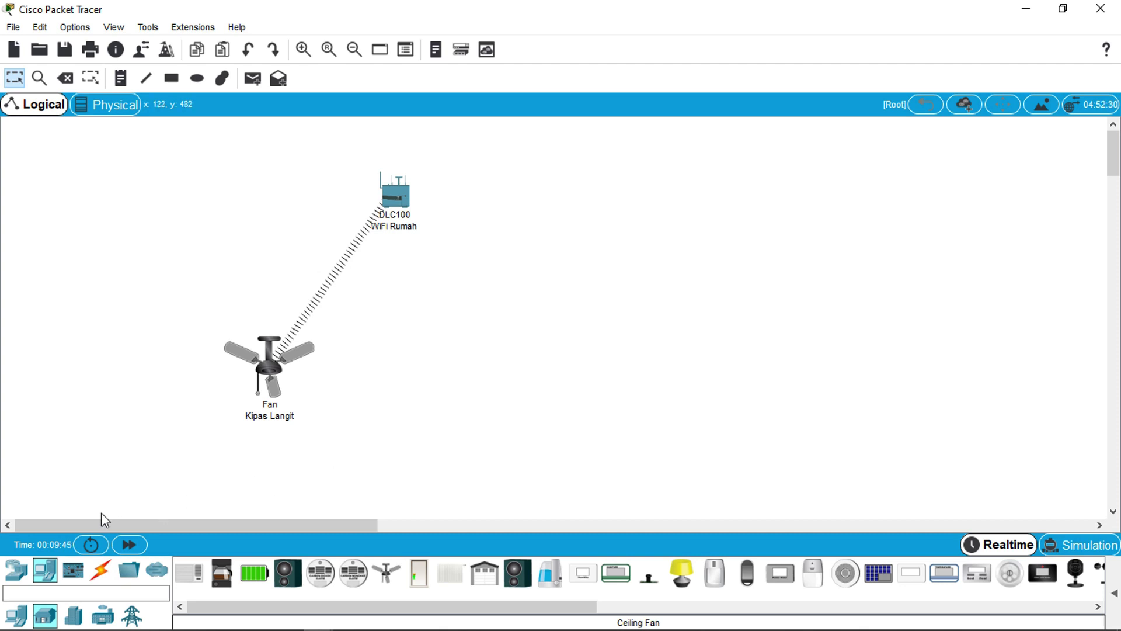
# - Place a Smart Device from the end devices in the workspace, to the right of and below the gateway
pyautogui.click(16, 616)
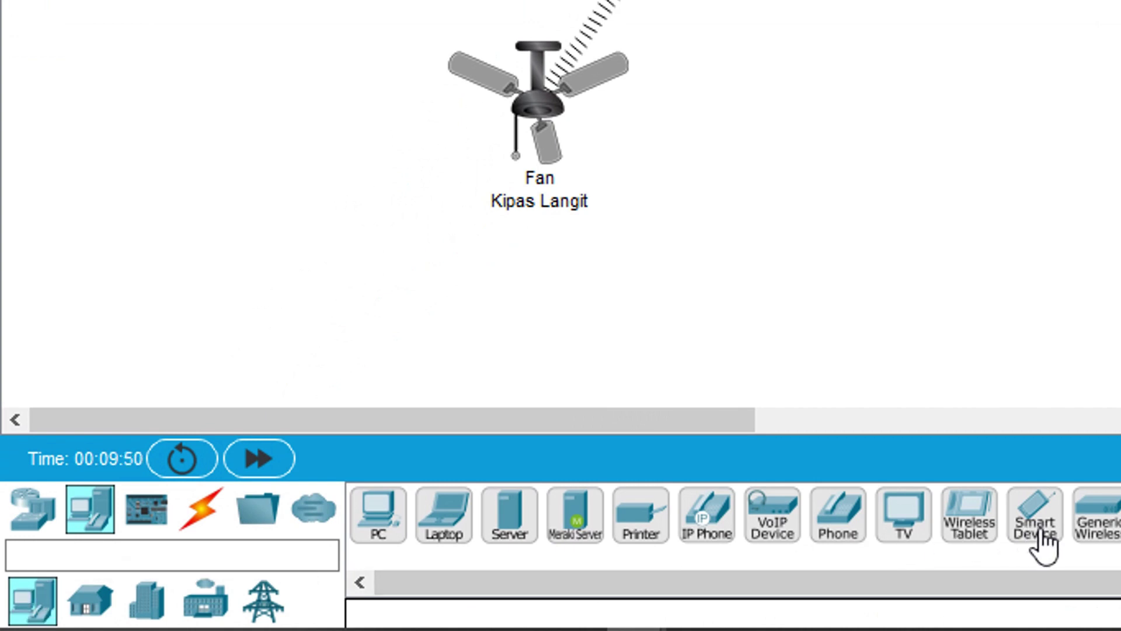
pyautogui.click(1042, 546)
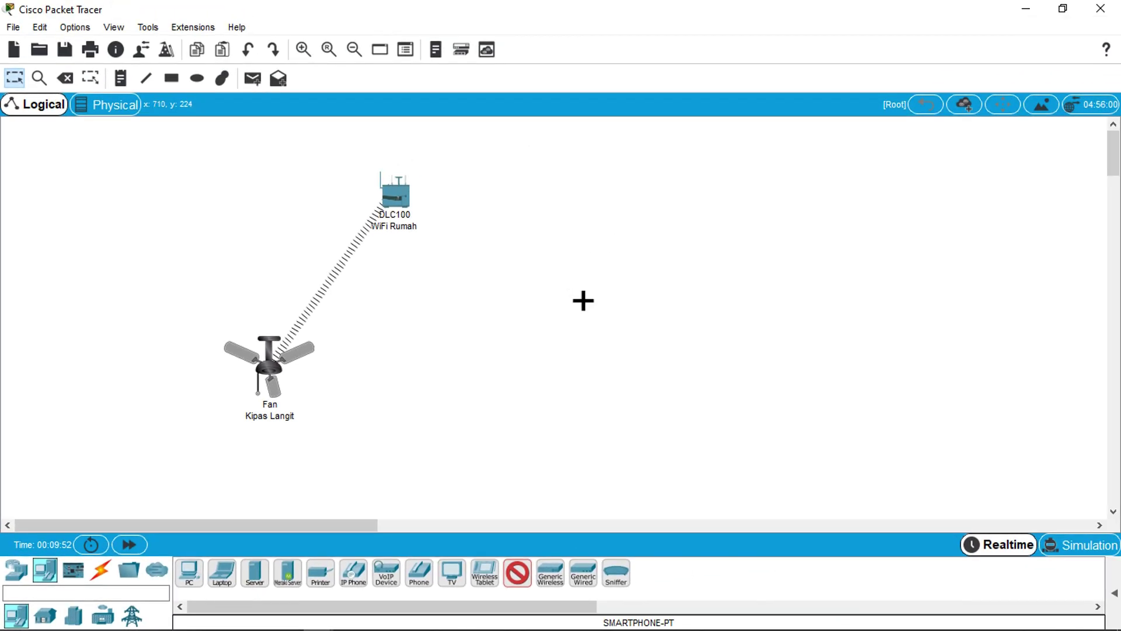
pyautogui.click(596, 294)
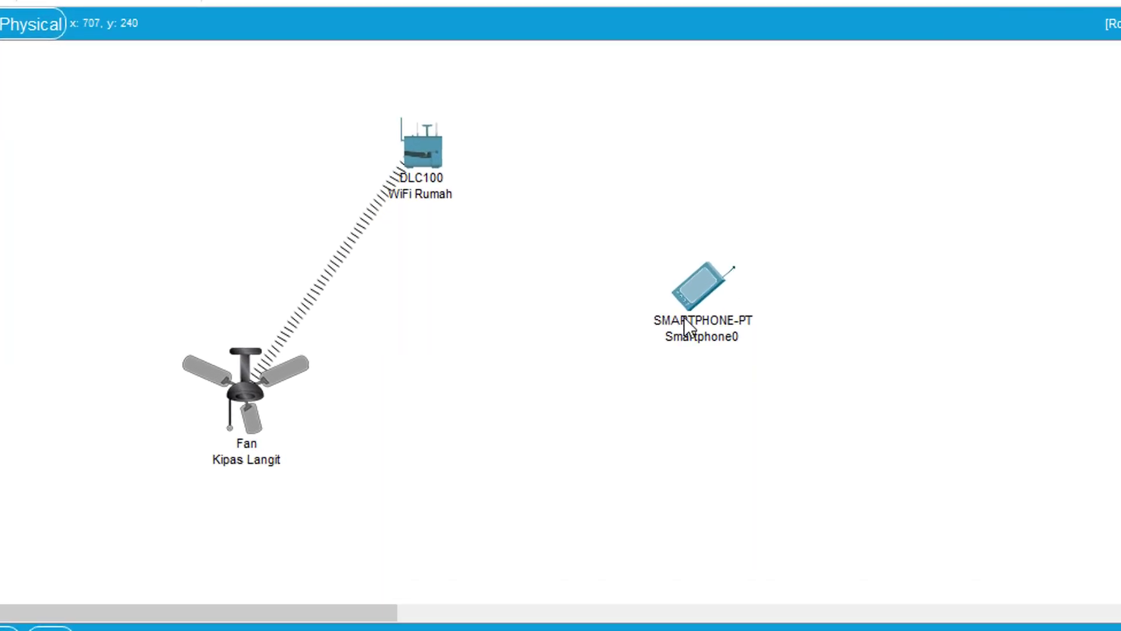
# - Set the SSID of the smartphone's Wireless0 interface to IoT, keeping the gateway and fan in view beside the settings window
pyautogui.moveTo(686, 319)
pyautogui.moveTo(700, 294)
pyautogui.click(707, 292)
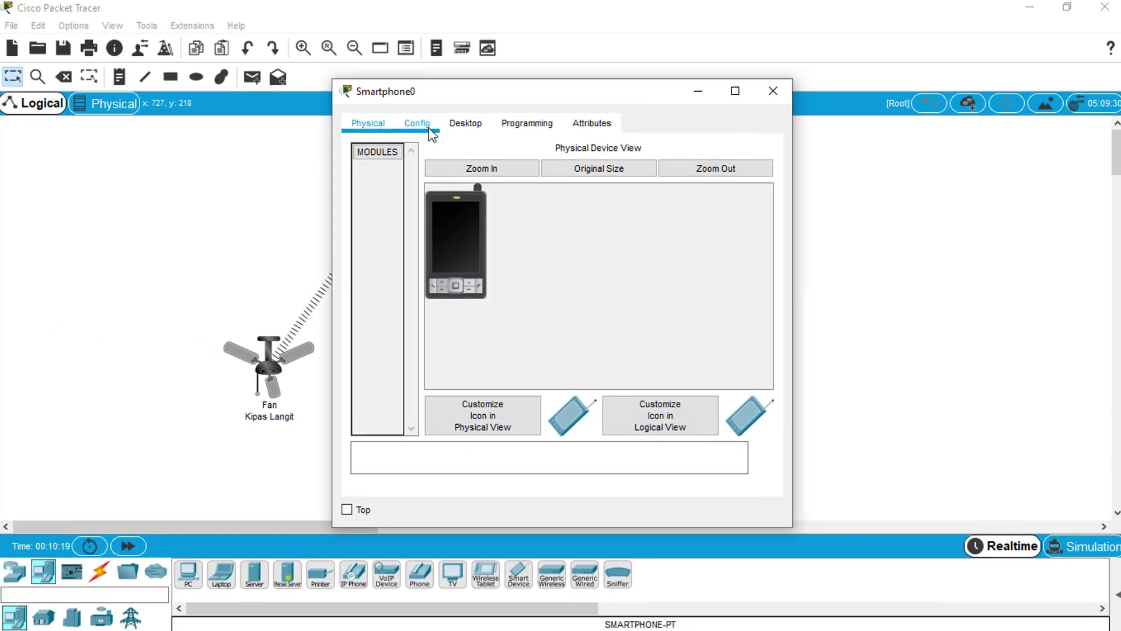
pyautogui.click(468, 57)
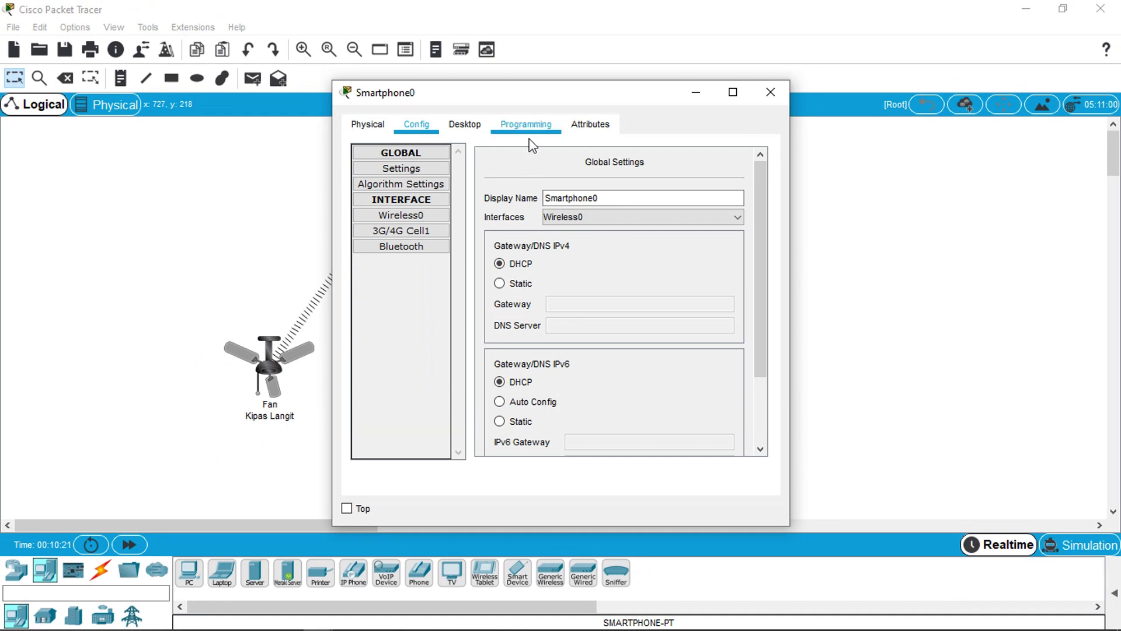
pyautogui.moveTo(516, 101); pyautogui.dragTo(829, 101)
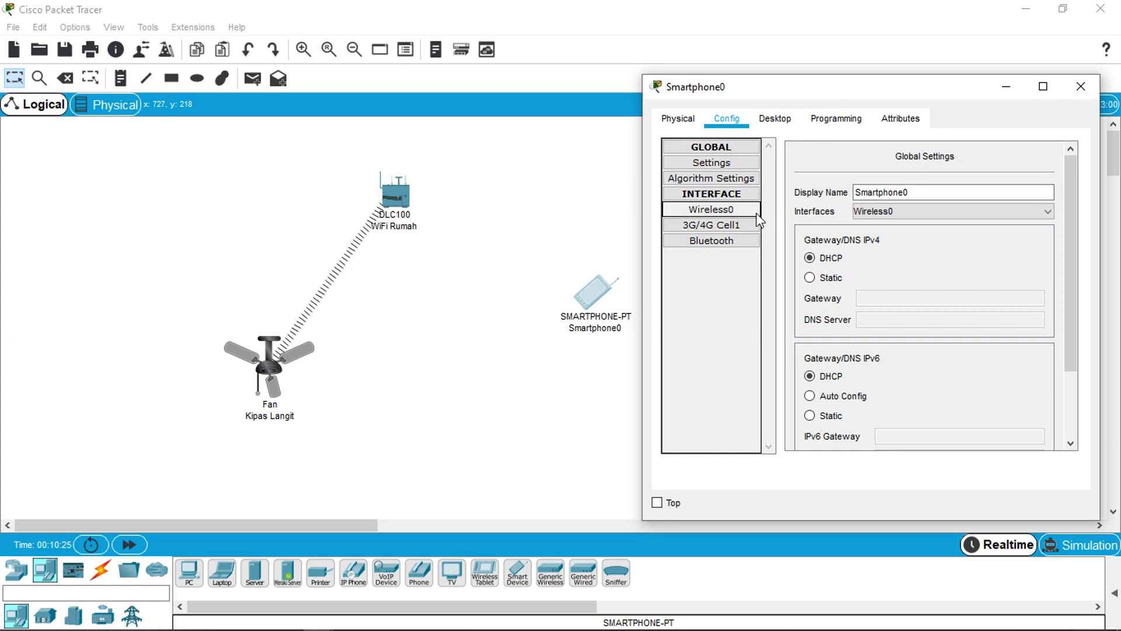
pyautogui.click(729, 210)
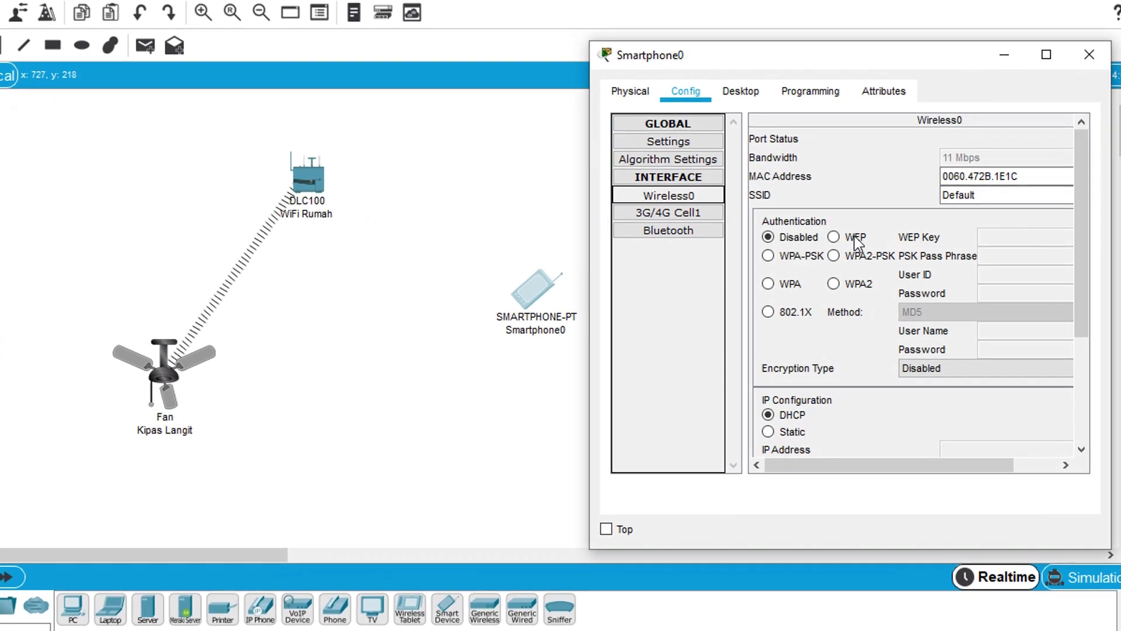
pyautogui.click(710, 224)
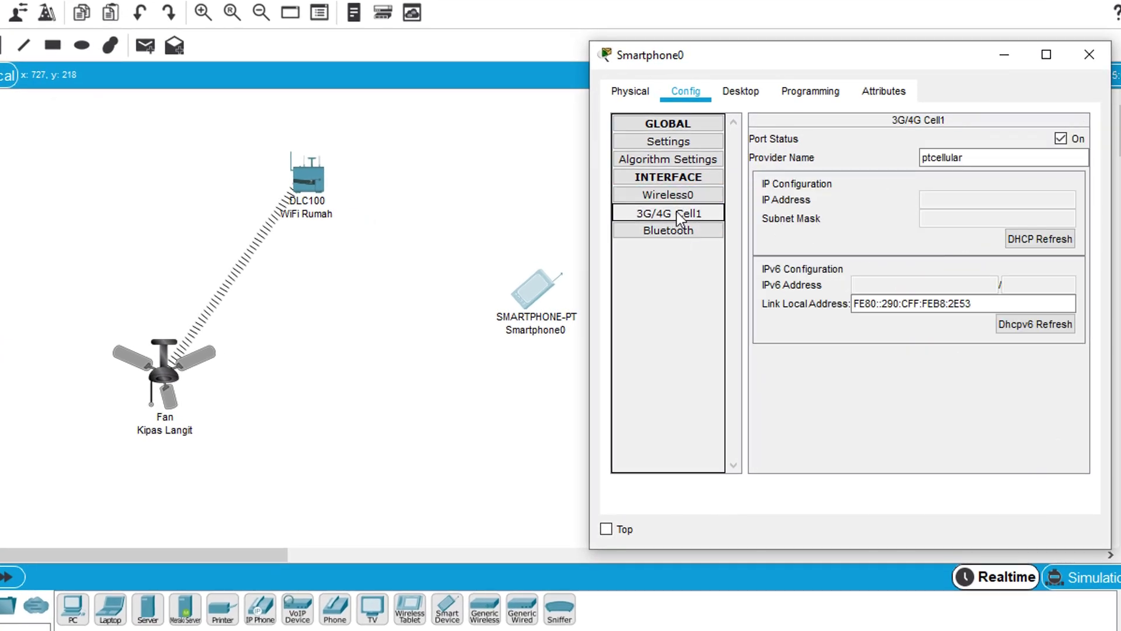
pyautogui.press('Up')
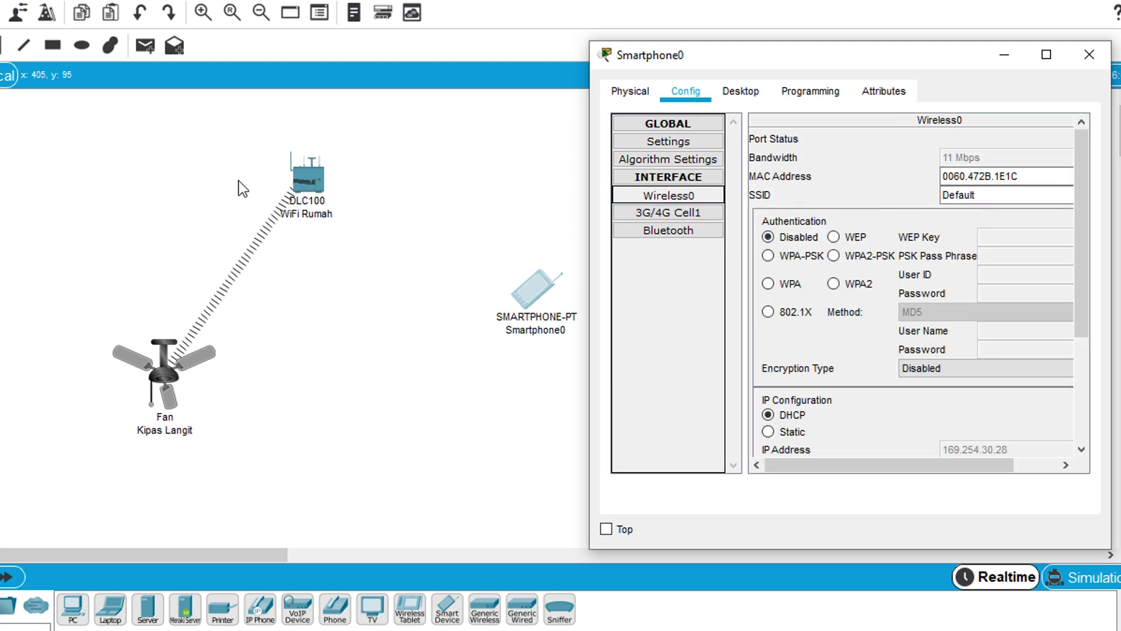
pyautogui.moveTo(1044, 195); pyautogui.dragTo(897, 205)
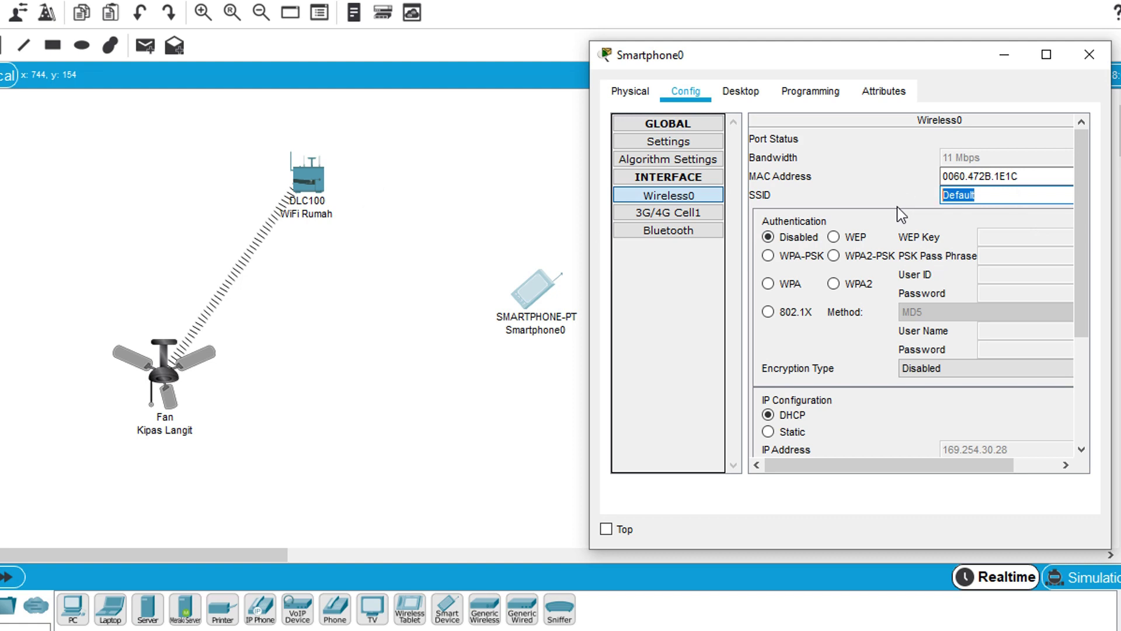
pyautogui.write('IoT')
pyautogui.press('Tab')
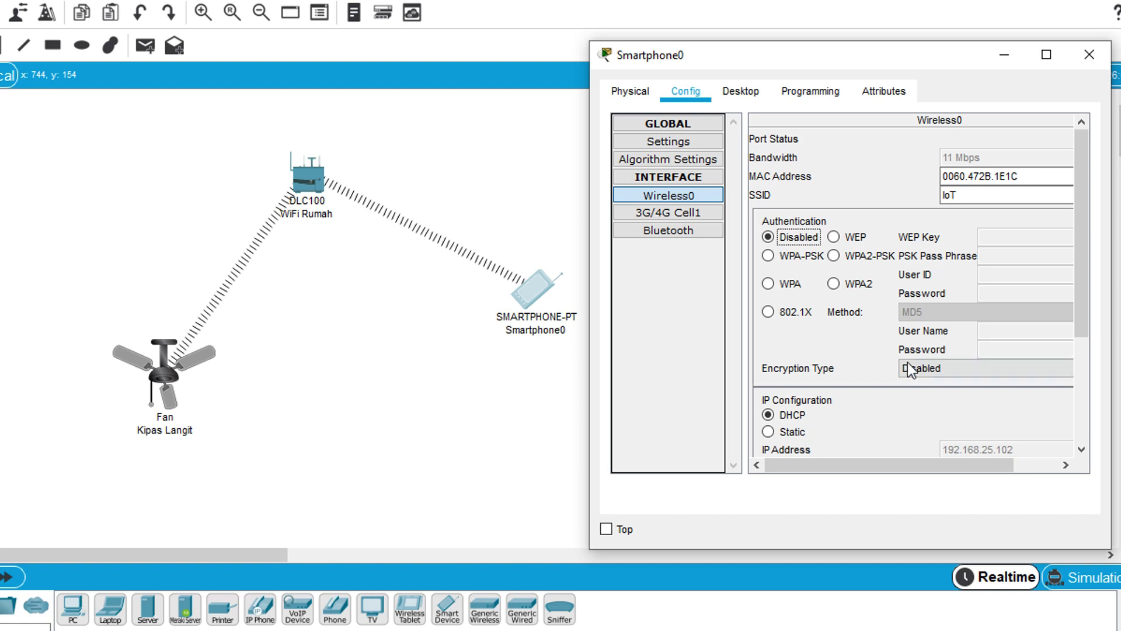
# - Check the smartphone's global settings for its IPv4 and IPv6 gateway and DNS configuration
pyautogui.click(672, 141)
pyautogui.scroll(-3, 969, 309)
pyautogui.scroll(3, 979, 318)
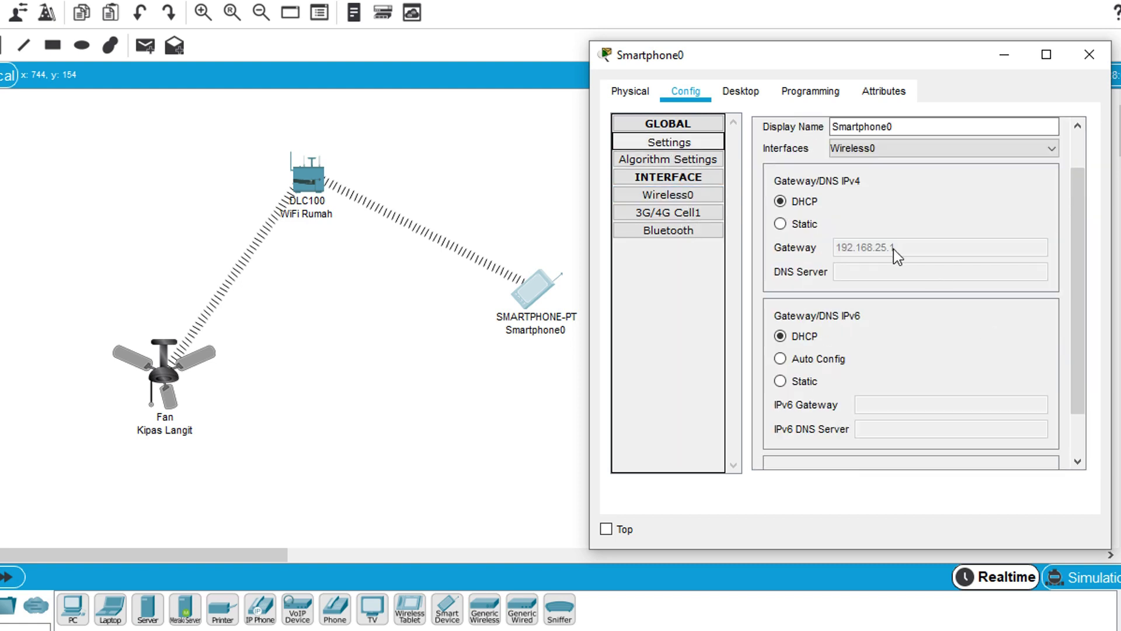
pyautogui.scroll(-2, 894, 295)
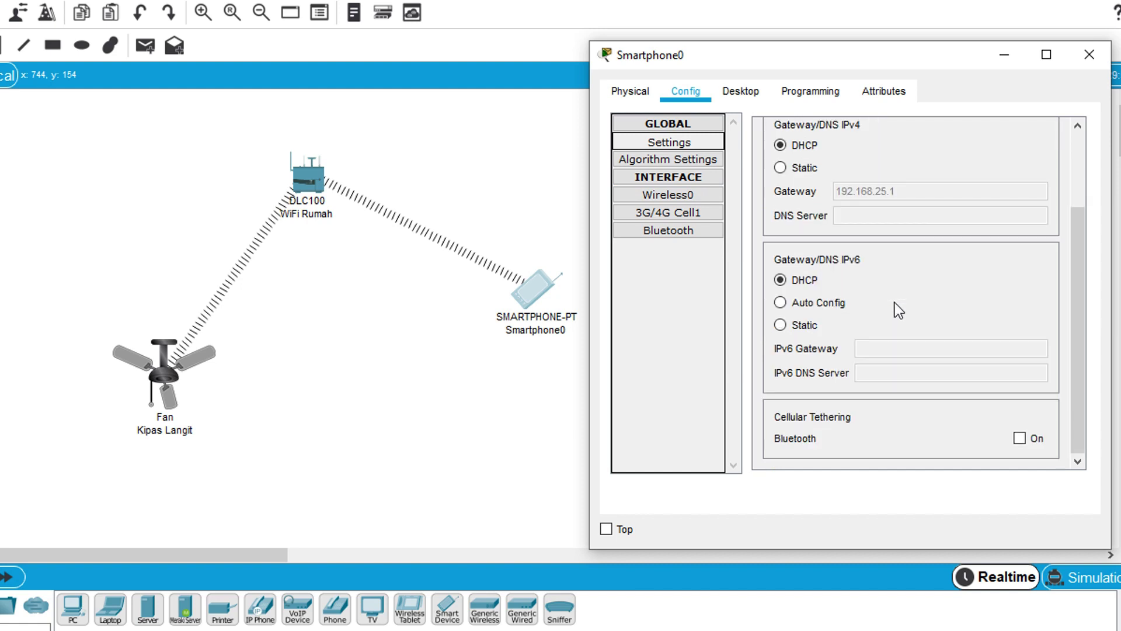
# - Check the smartphone's Wireless0 authentication, IP and IPv6 configuration, and close its settings window
pyautogui.scroll(4, 894, 302)
pyautogui.click(699, 202)
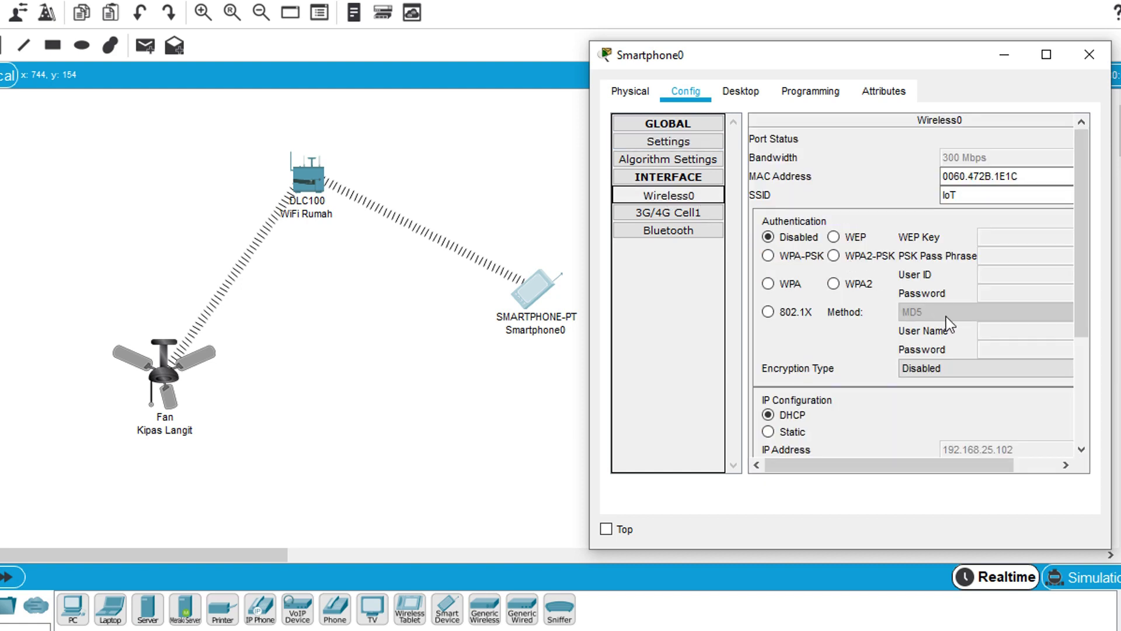
pyautogui.scroll(-2, 957, 317)
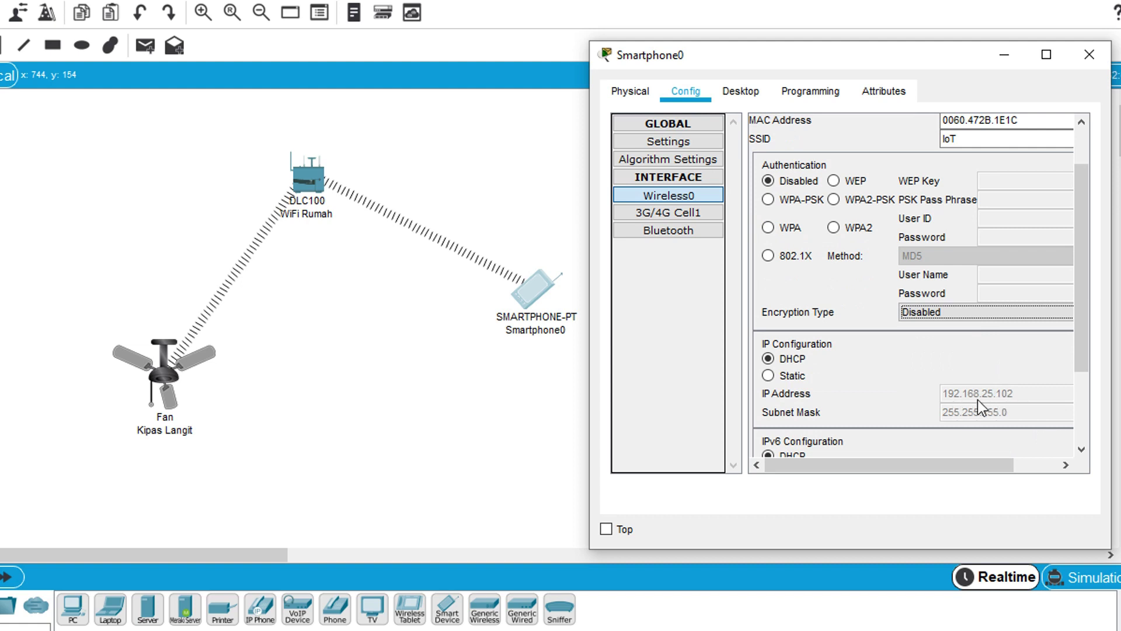
pyautogui.scroll(-4, 969, 403)
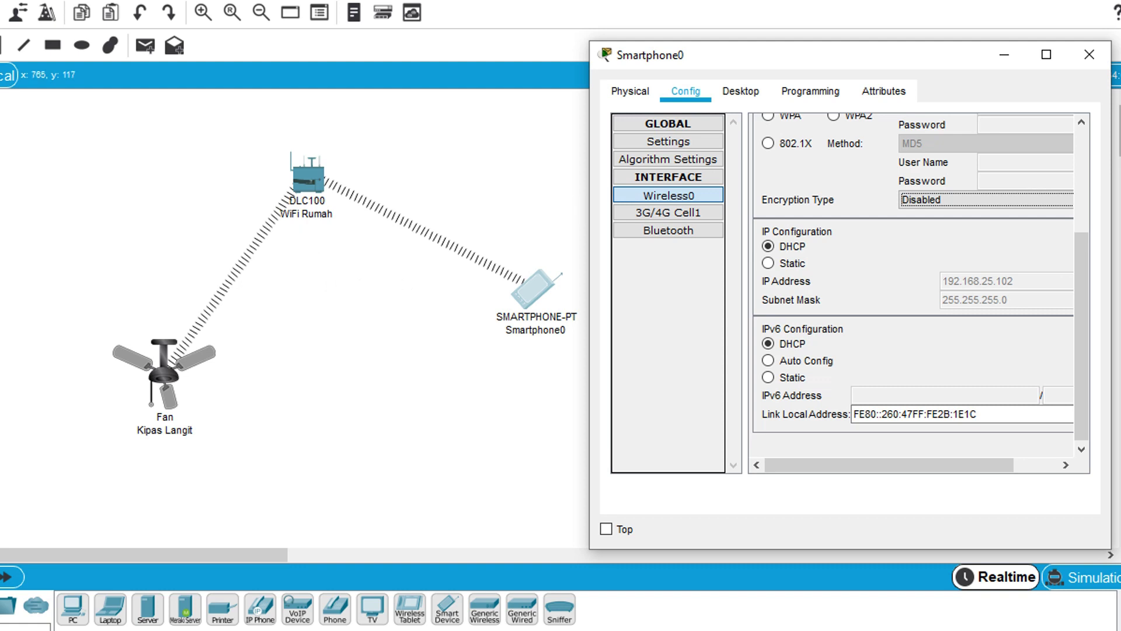
pyautogui.click(1085, 56)
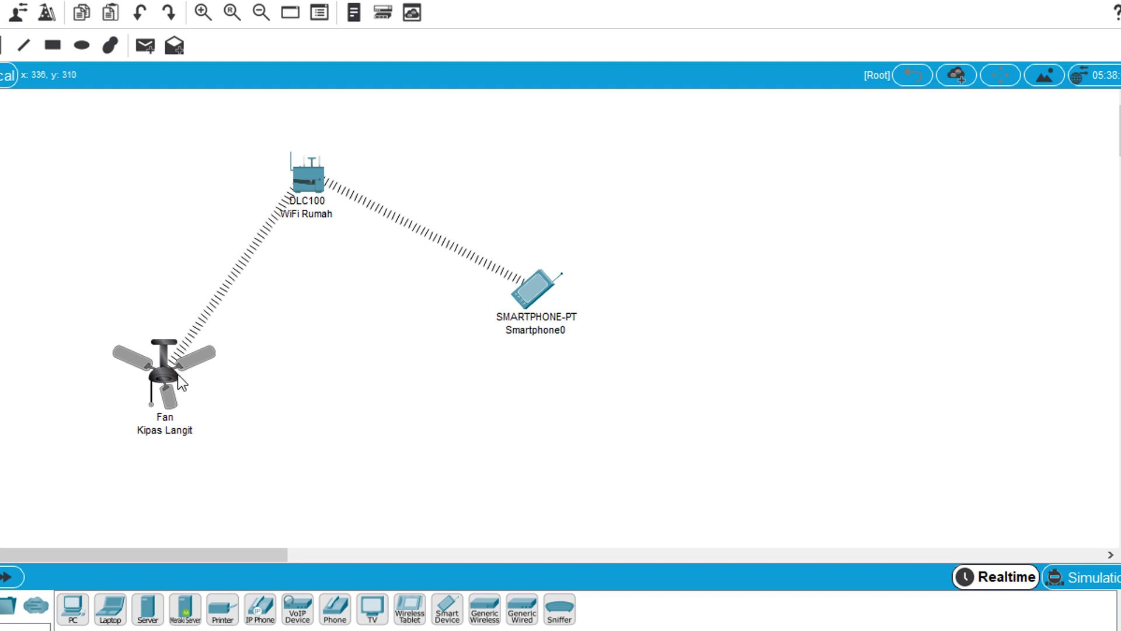
# - Check the fan's Wireless0 IP configuration, close its settings window and keep the fan below and to the left of the gateway
pyautogui.moveTo(169, 385); pyautogui.dragTo(213, 387)
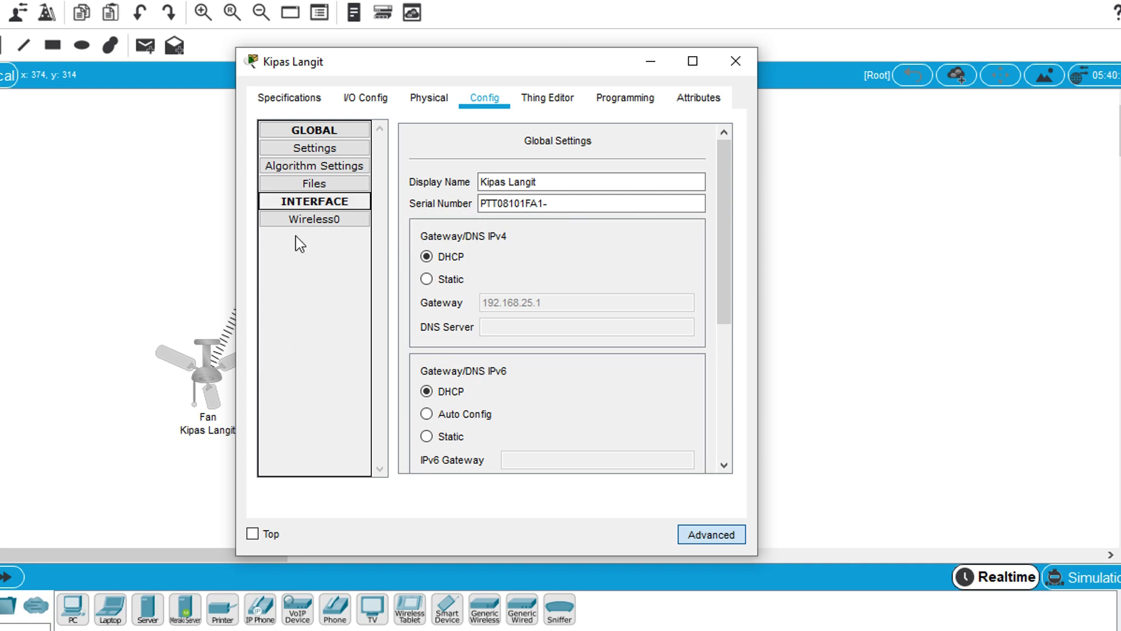
pyautogui.click(333, 222)
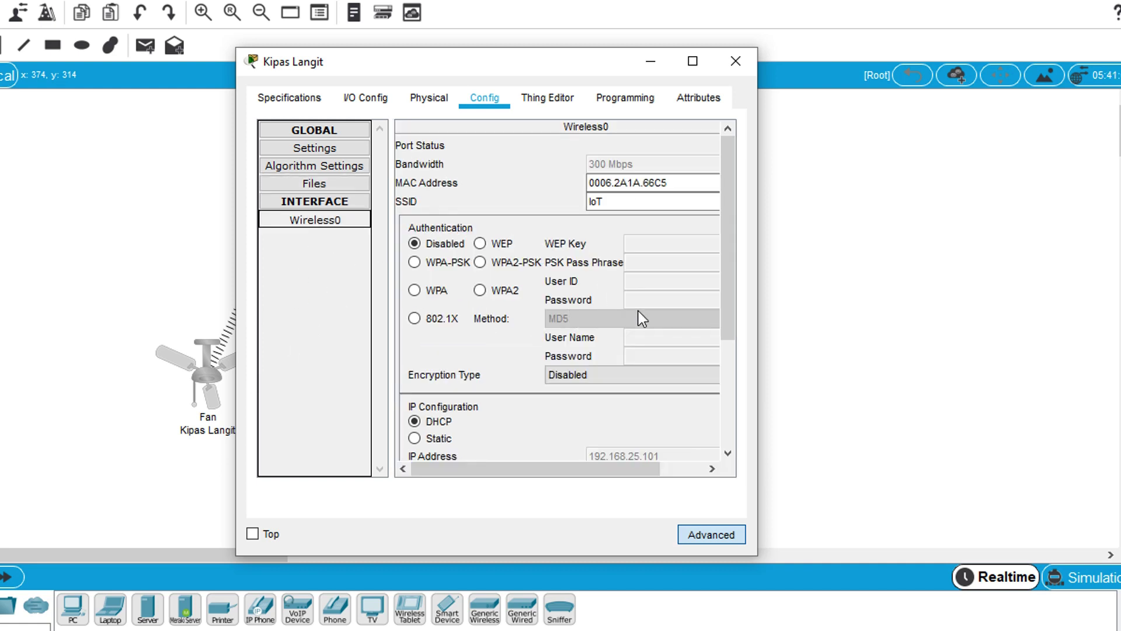
pyautogui.scroll(-3, 656, 344)
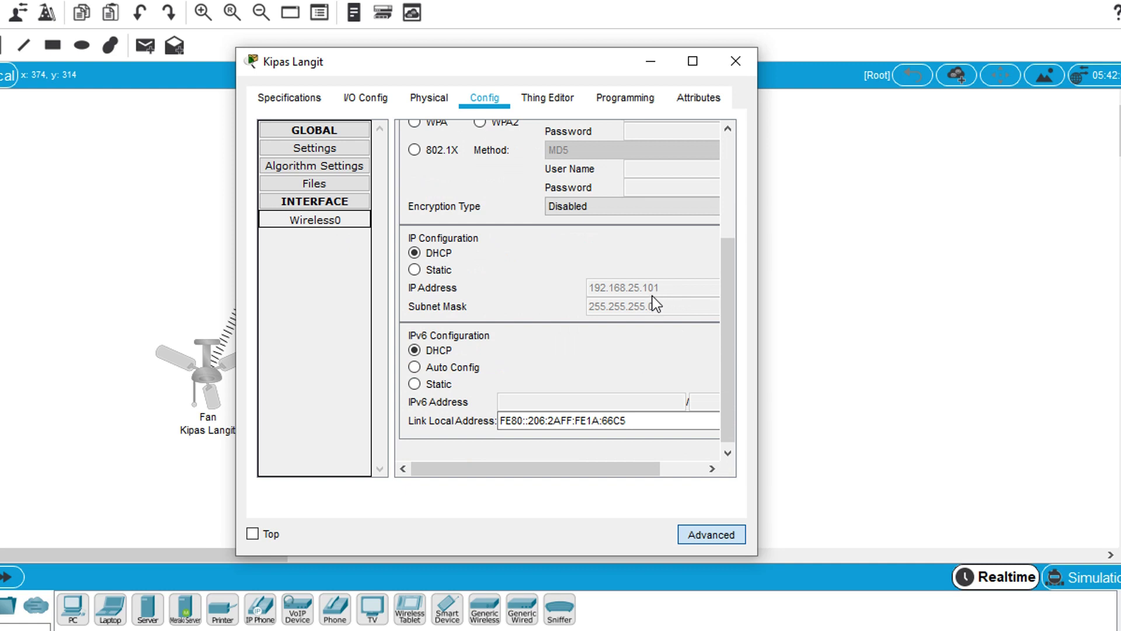
pyautogui.scroll(-1, 661, 296)
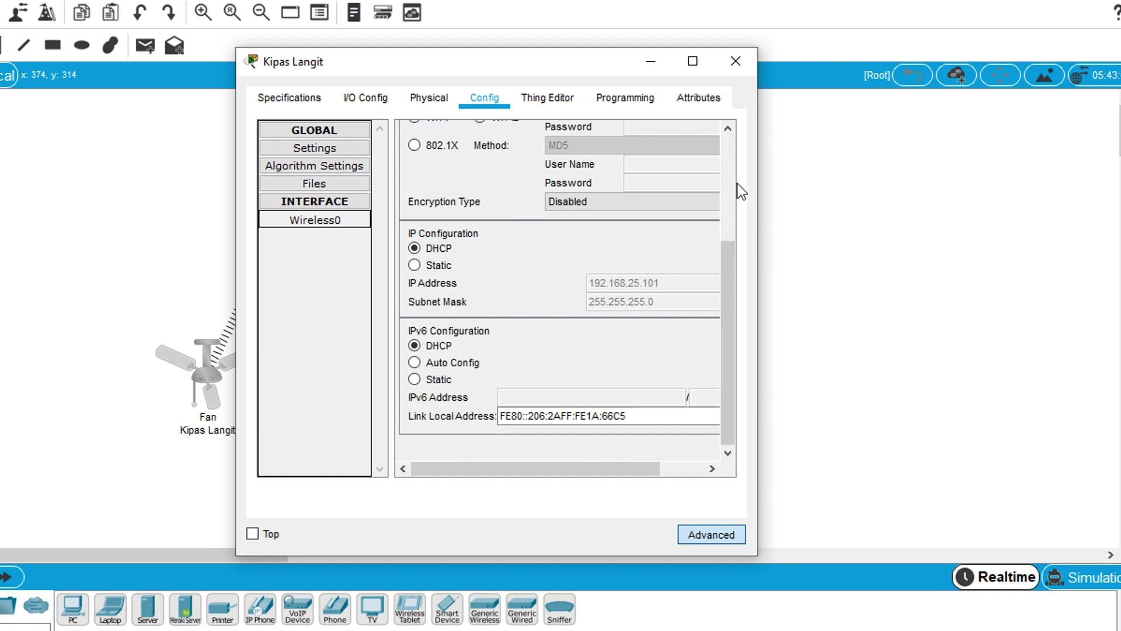
pyautogui.click(735, 62)
pyautogui.moveTo(207, 382); pyautogui.dragTo(159, 378)
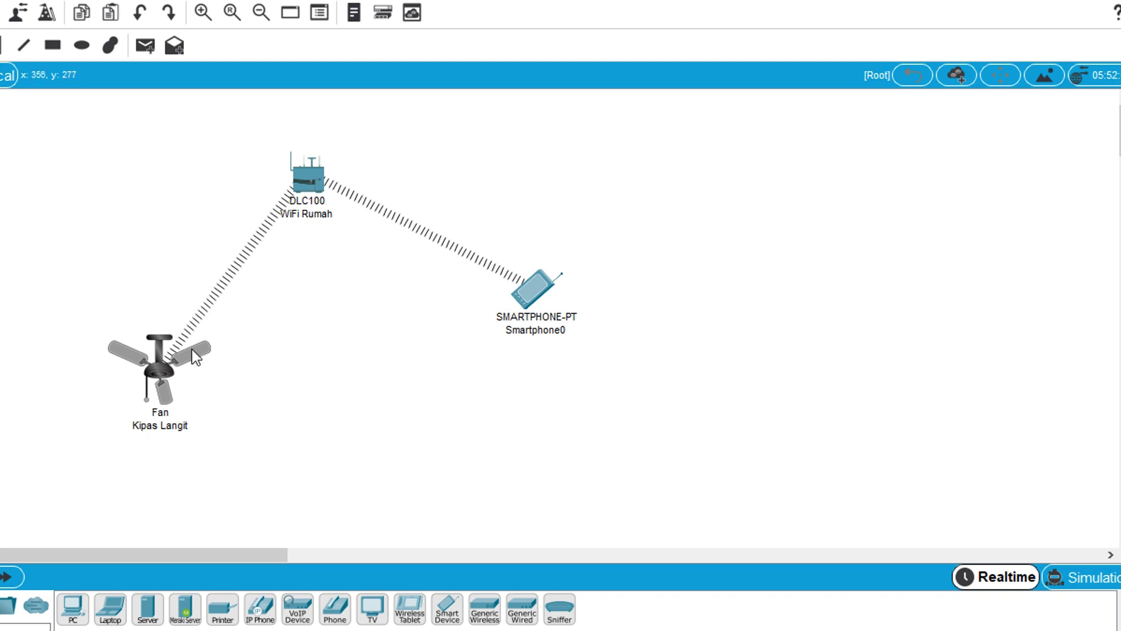
# - Open the smartphone's IoT Monitor beside the topology and log in to the IoT server at 192.168.25.1 with the prefilled credentials
pyautogui.moveTo(192, 349)
pyautogui.click(539, 290)
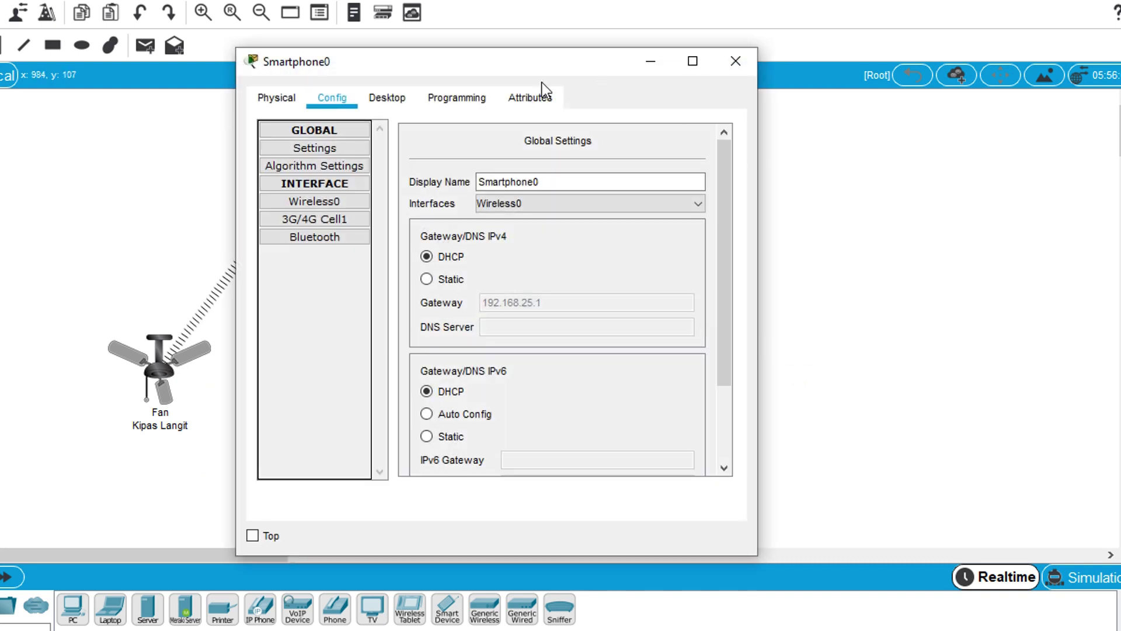
pyautogui.moveTo(516, 61); pyautogui.dragTo(827, 64)
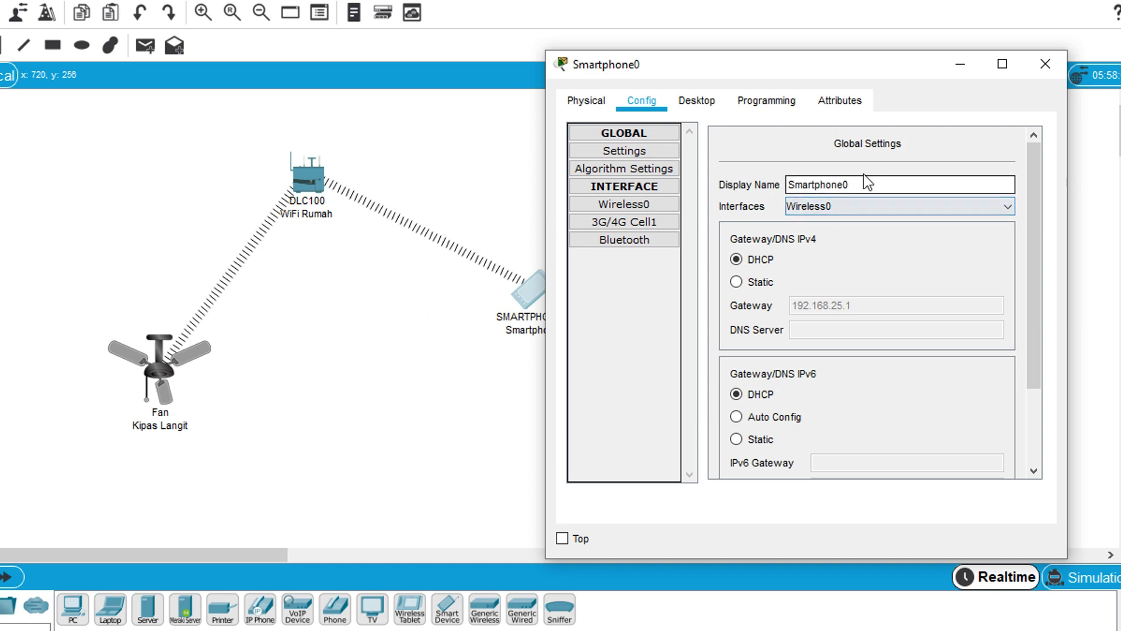
pyautogui.click(704, 103)
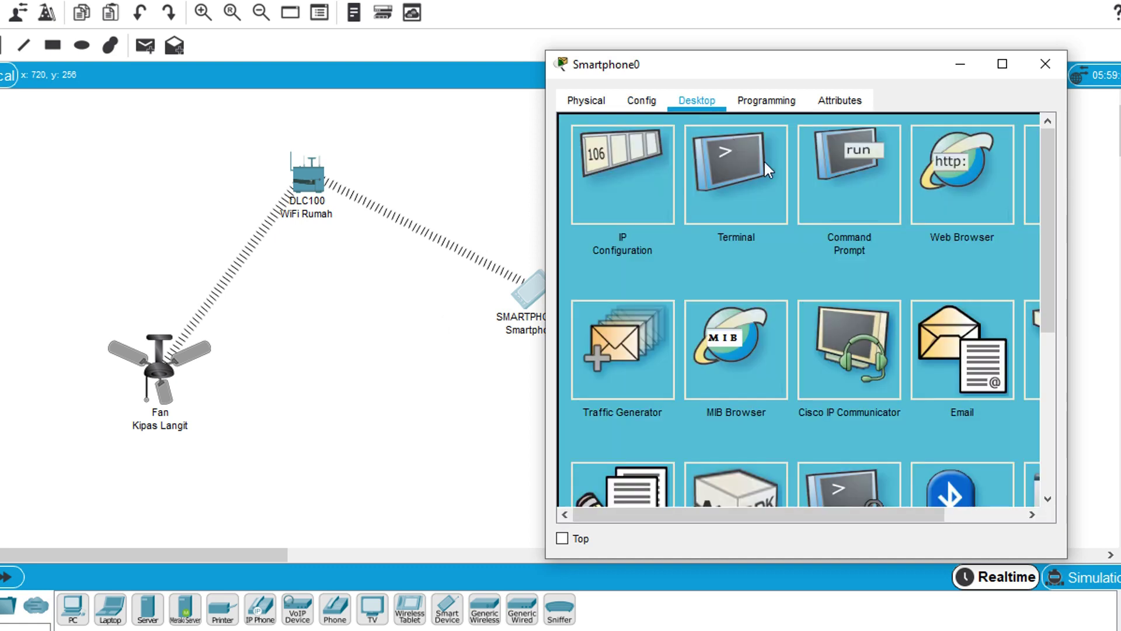
pyautogui.scroll(-1, 958, 344)
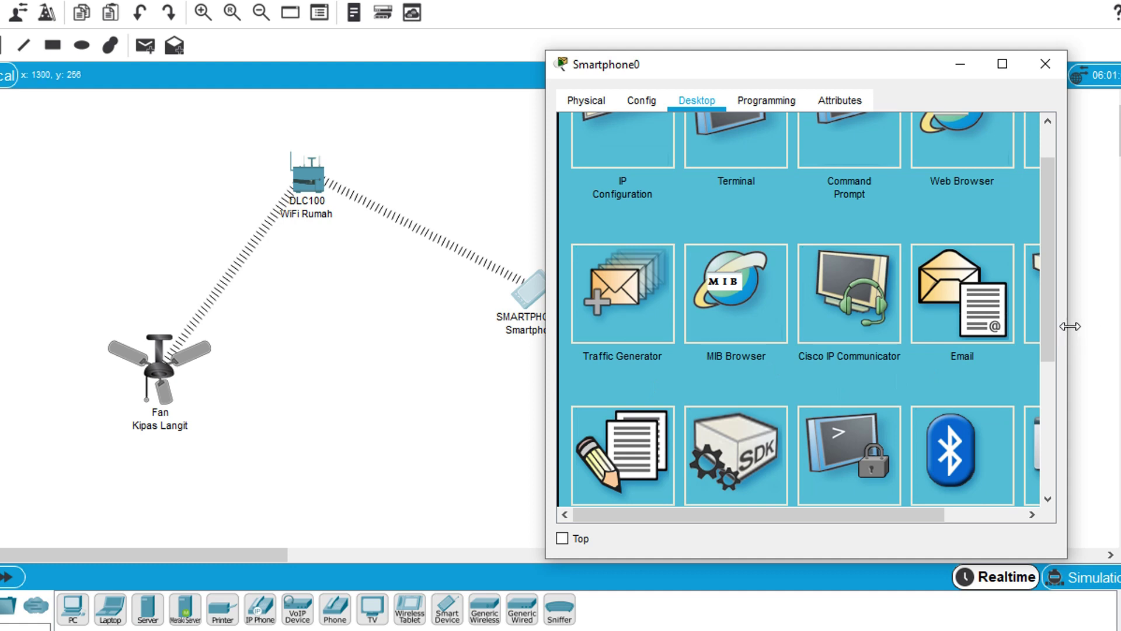
pyautogui.moveTo(1068, 327); pyautogui.dragTo(1118, 335)
pyautogui.scroll(-1, 1060, 380)
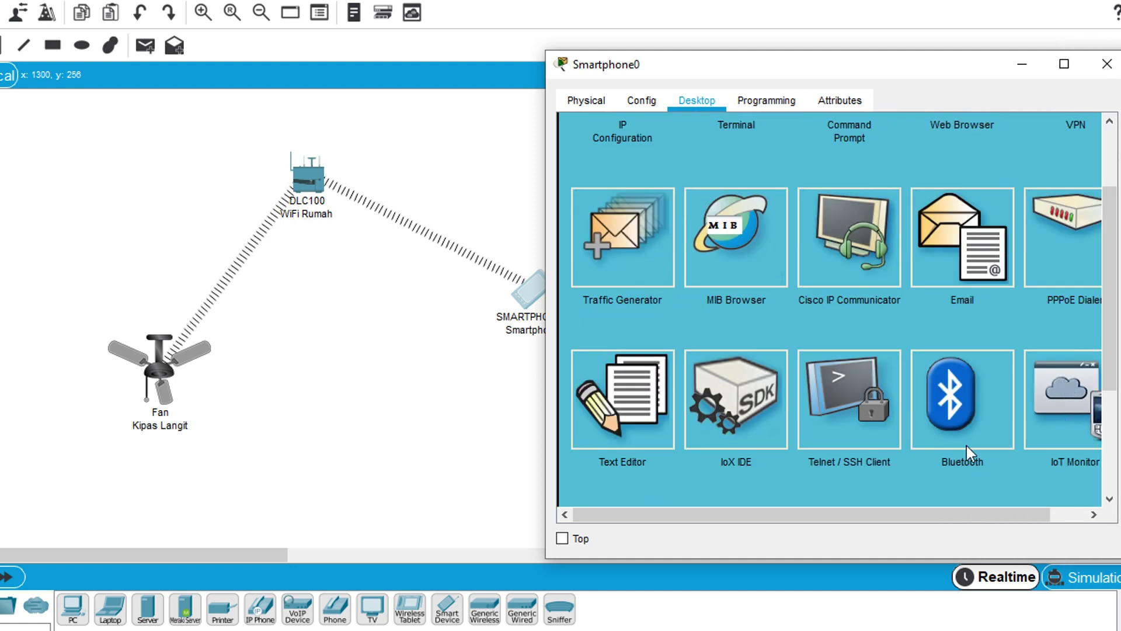
pyautogui.click(1078, 413)
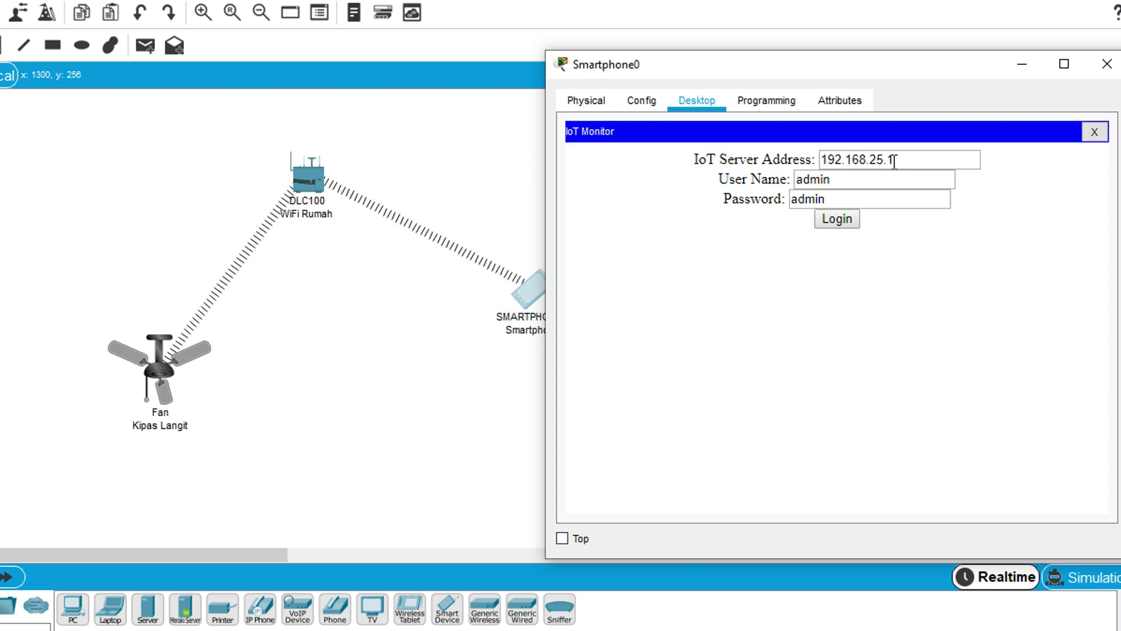
pyautogui.click(850, 217)
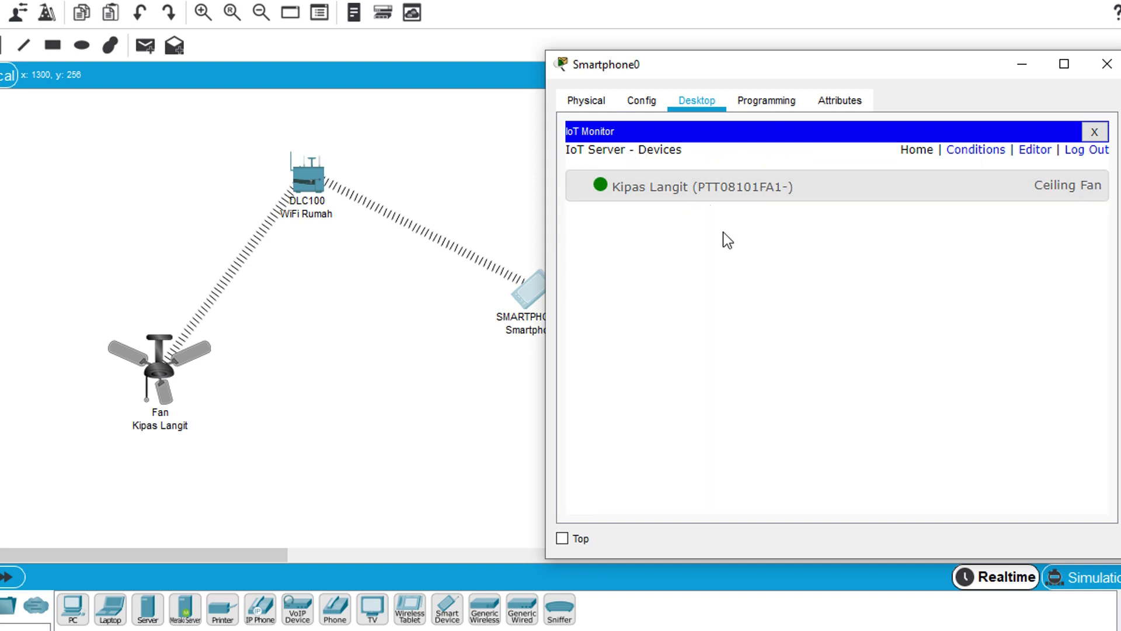
# - Expand the Kipas Langit device entry and test the fan's status with Low, Off, Low, High and Off in turn
pyautogui.click(745, 205)
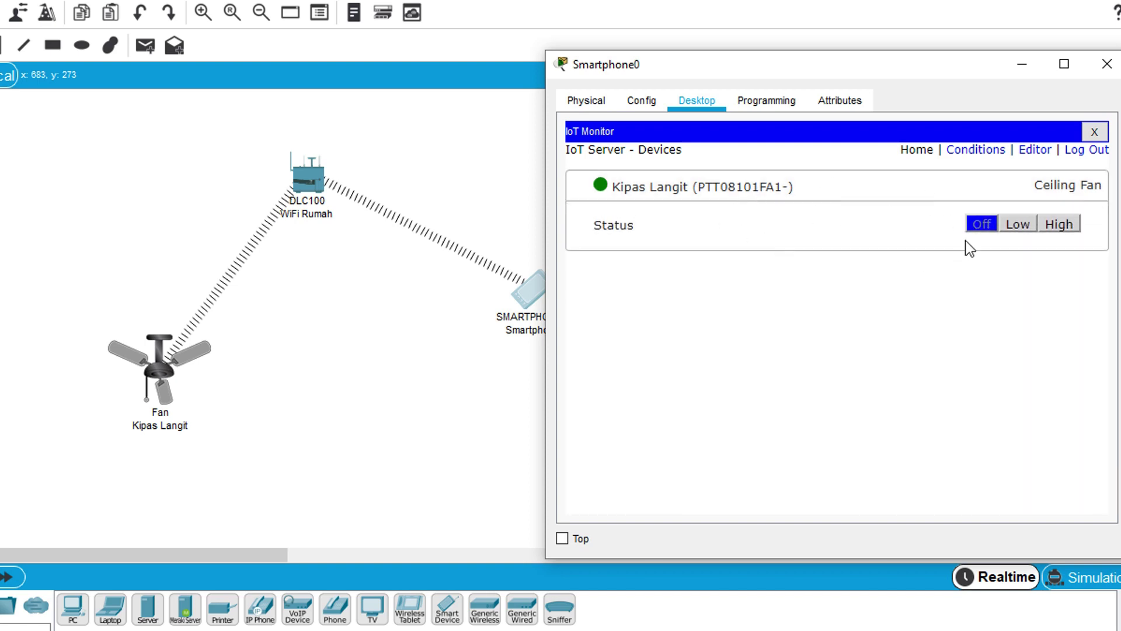
pyautogui.click(1019, 225)
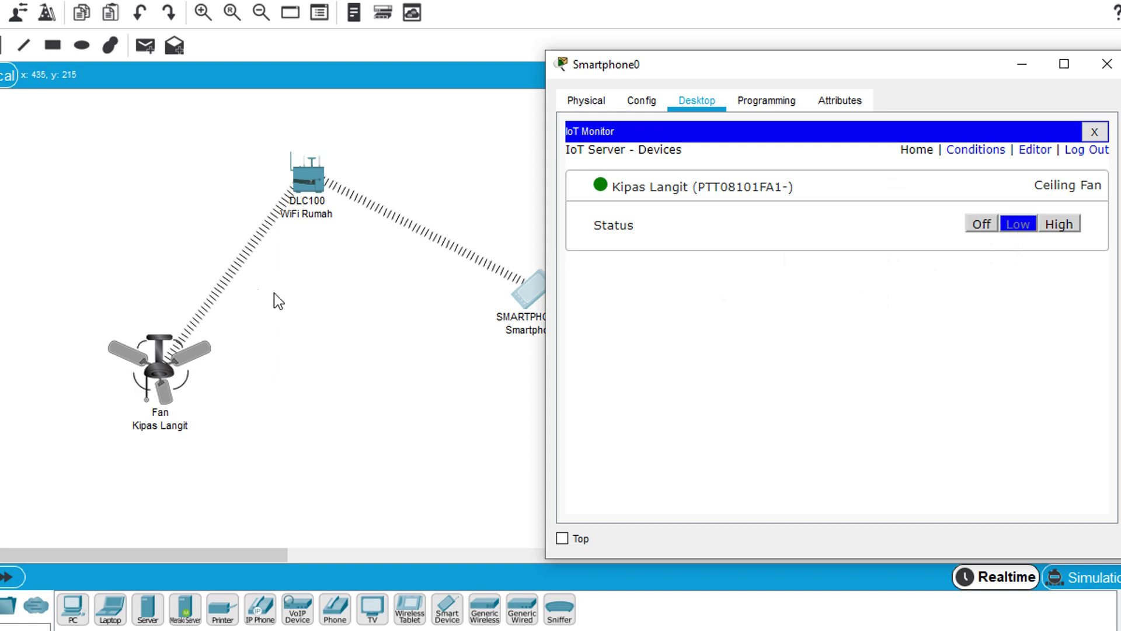
pyautogui.click(980, 226)
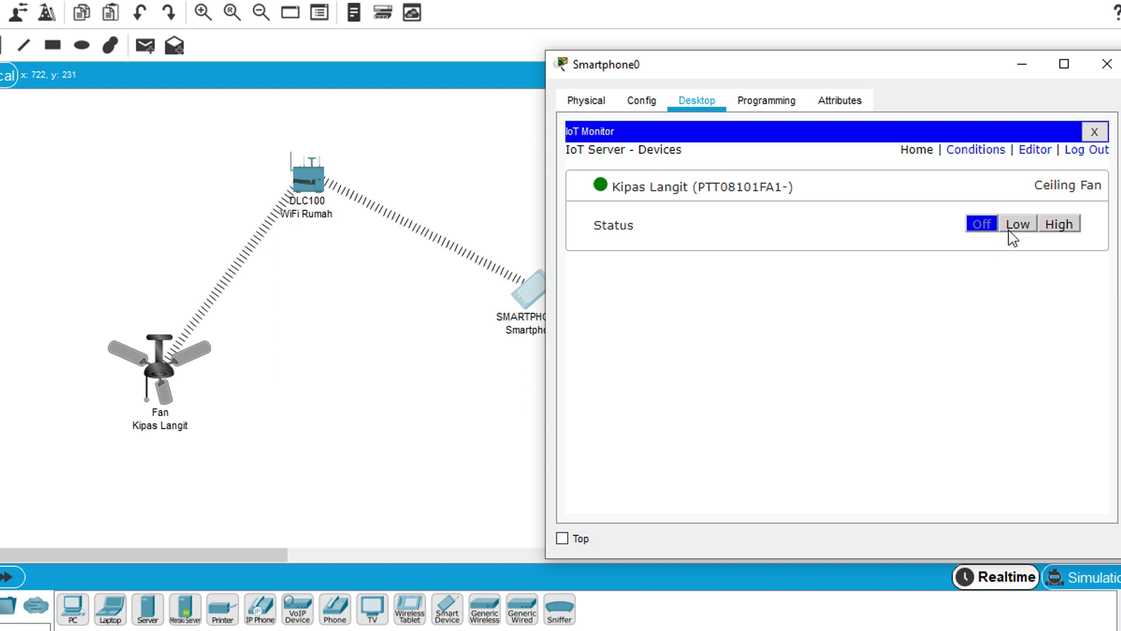
pyautogui.click(1026, 226)
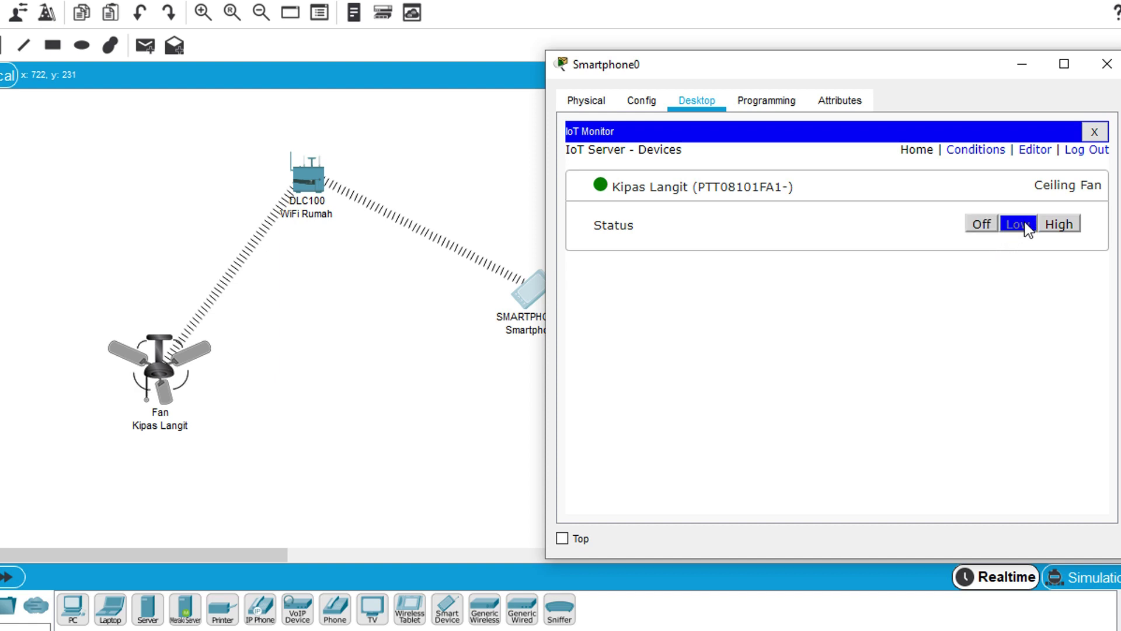
pyautogui.click(1059, 228)
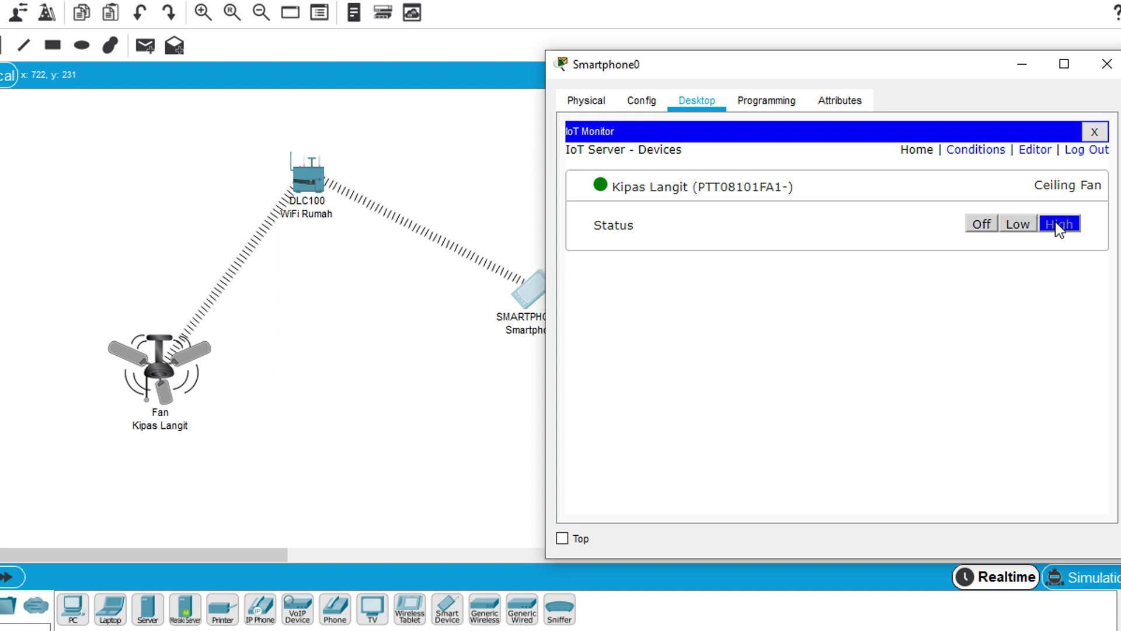
pyautogui.click(982, 226)
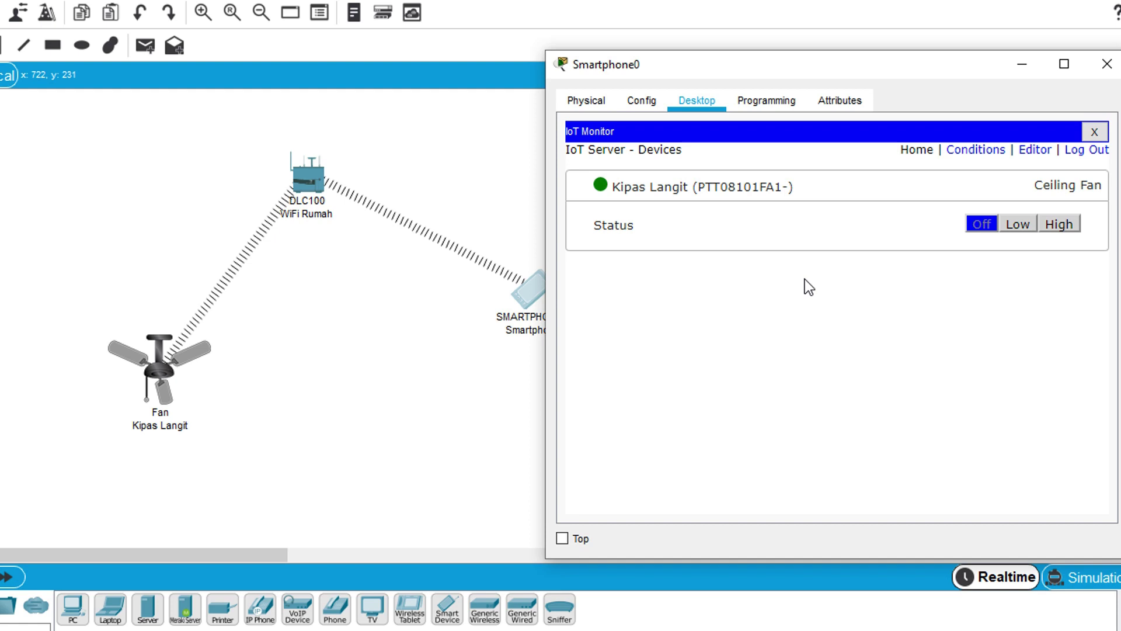
# - Switch the ceiling fan's status to Low, back to Off, and finally to High
pyautogui.click(1020, 226)
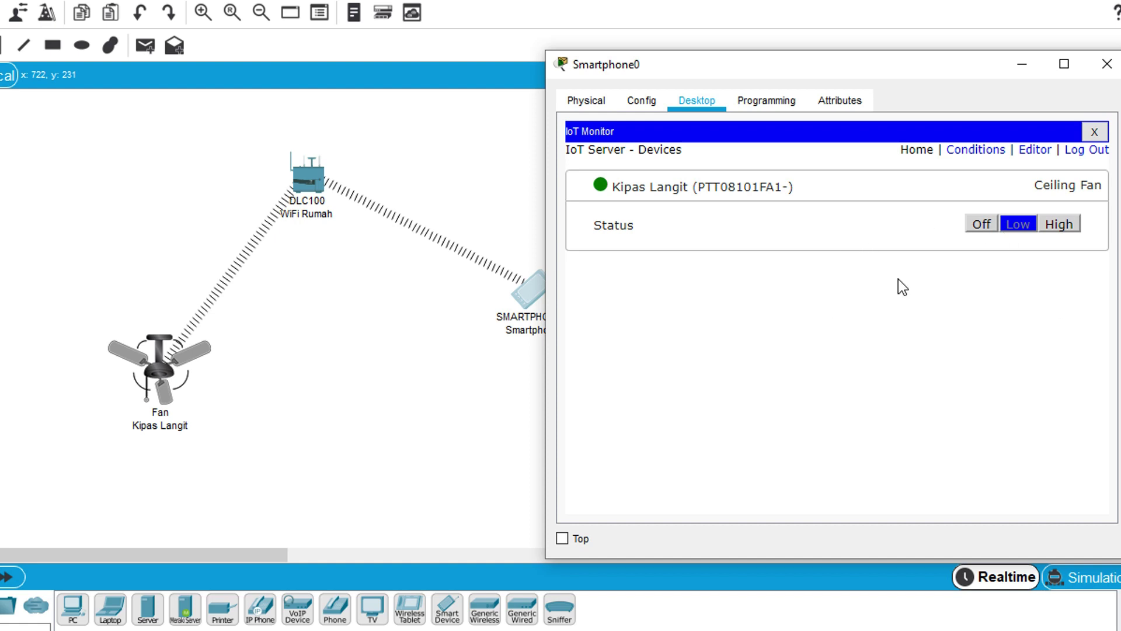
pyautogui.click(980, 225)
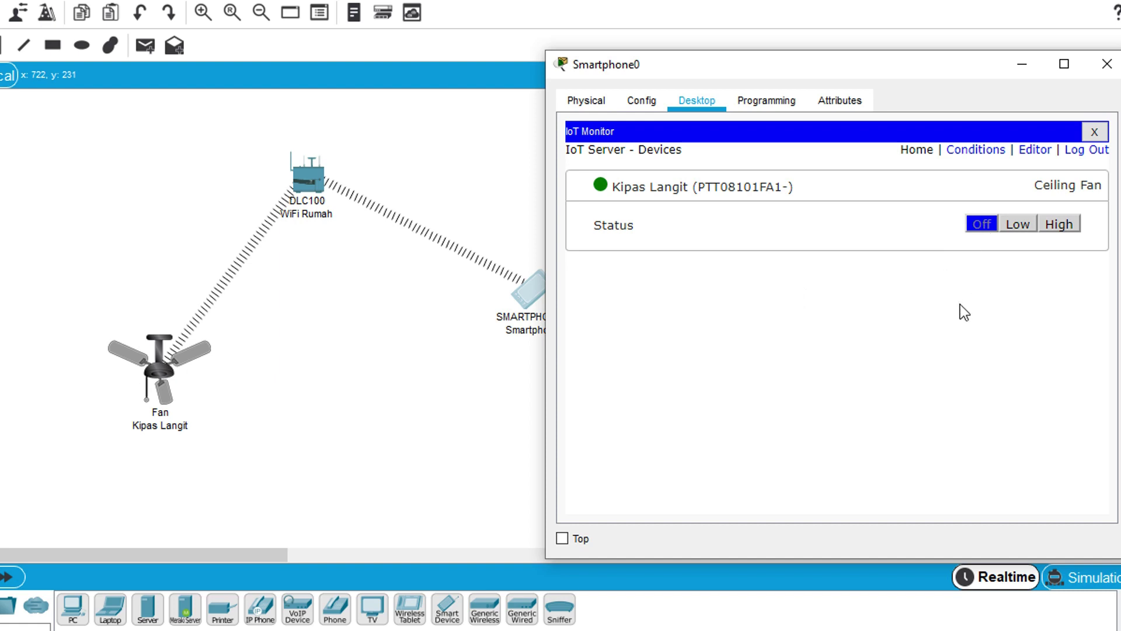
pyautogui.click(1059, 223)
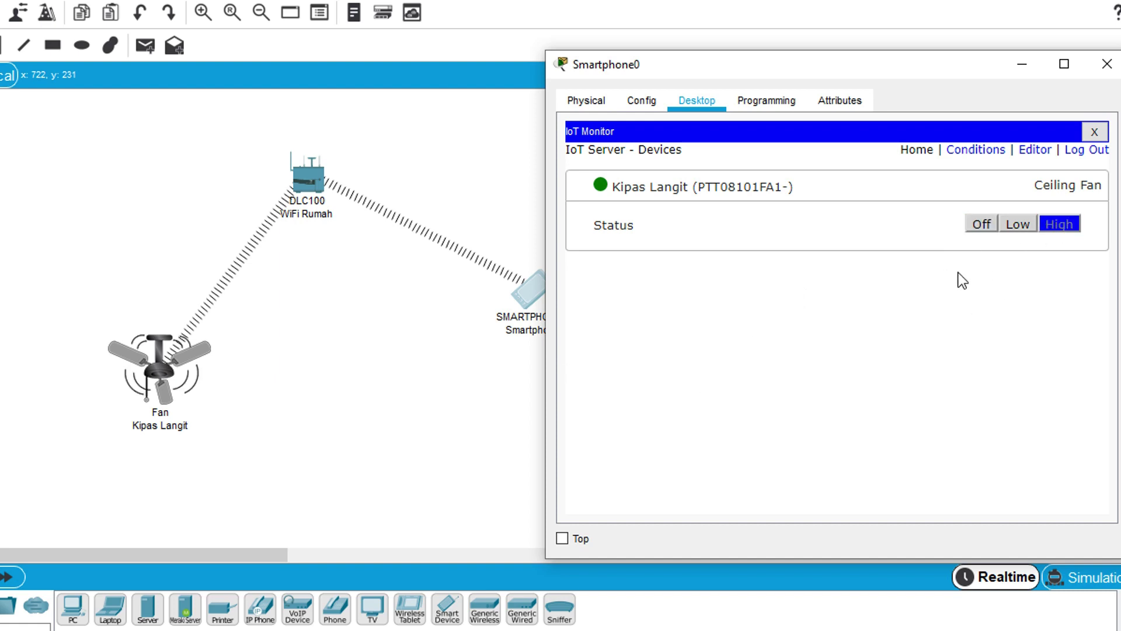
# - Log out of the IoT server, log back in with the prefilled credentials and expand the Kipas Langit entry
pyautogui.click(1085, 153)
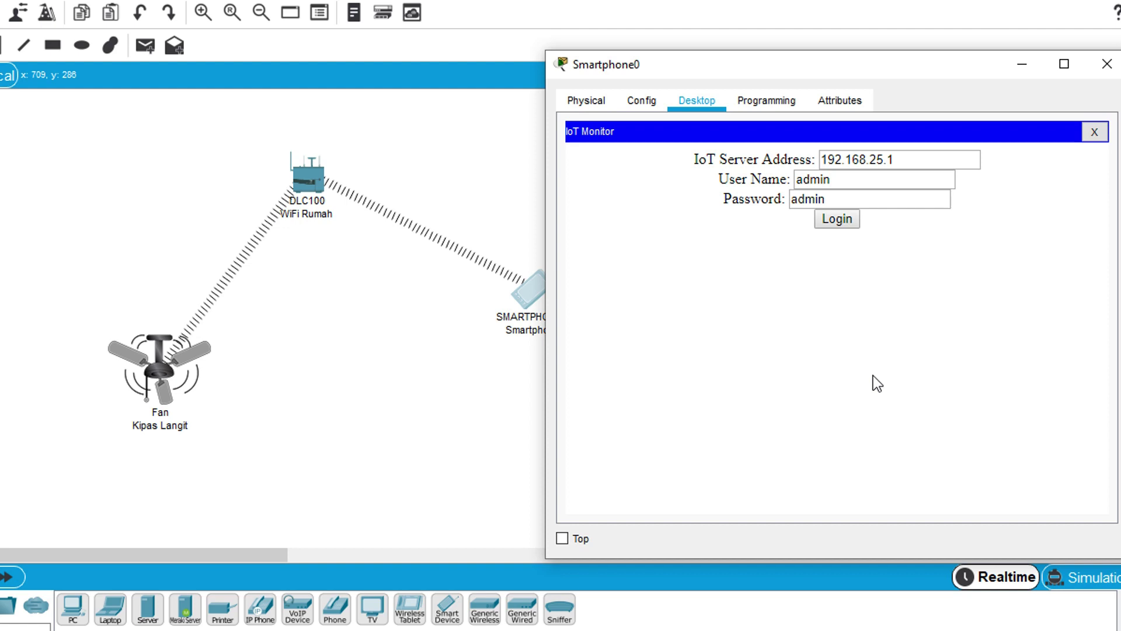
pyautogui.click(840, 221)
pyautogui.click(861, 196)
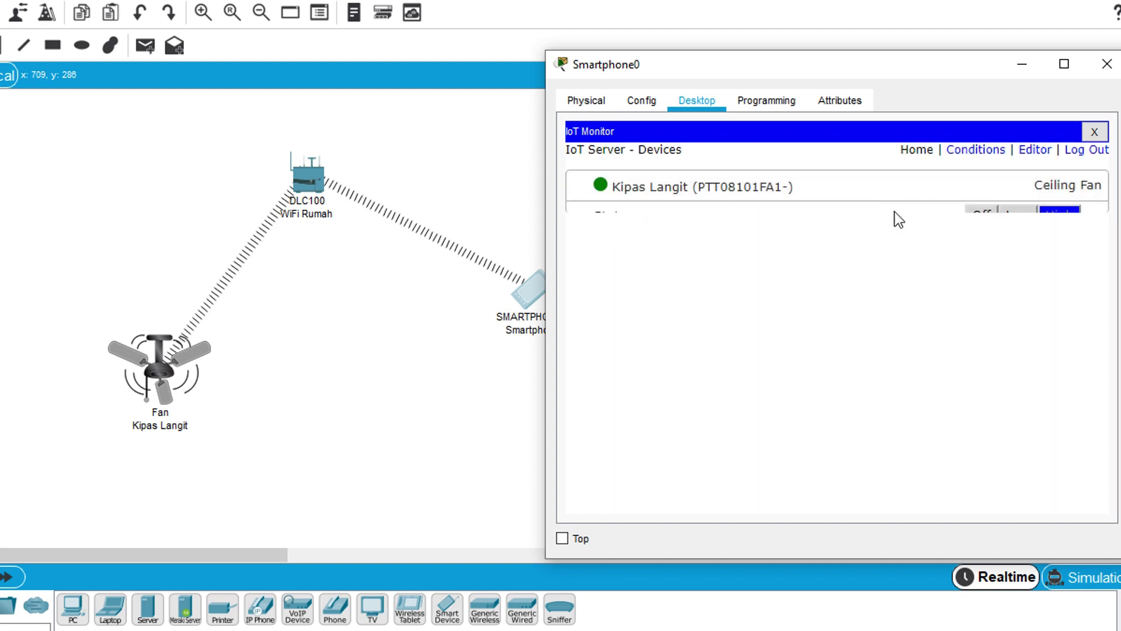
# - Set the ceiling fan's status to Off, and close the IoT Monitor and the smartphone's window
pyautogui.click(982, 223)
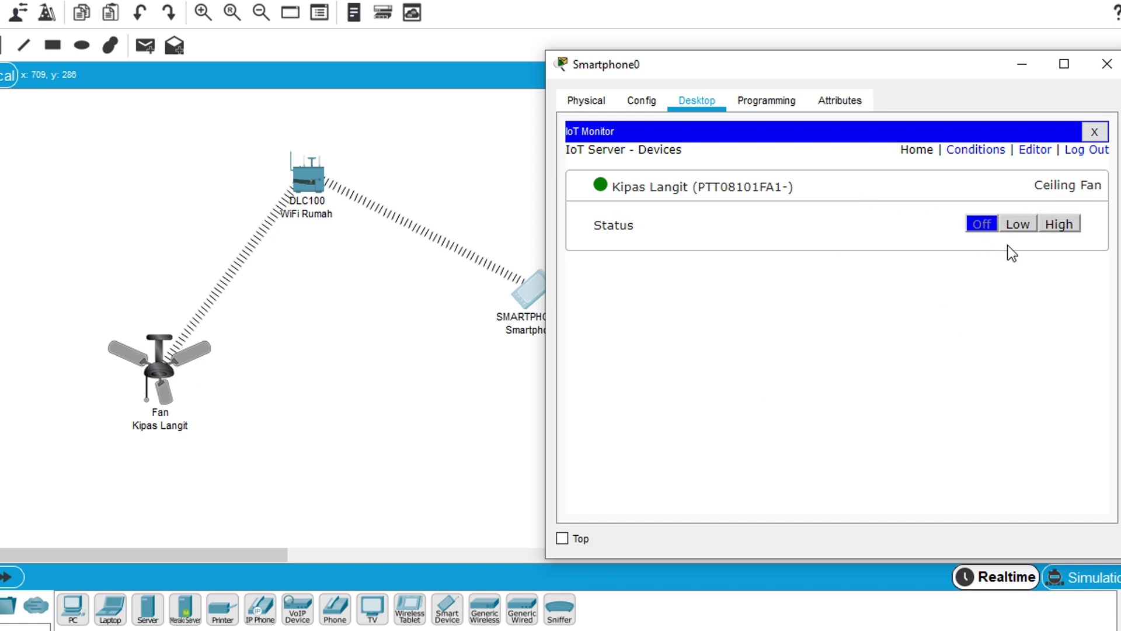
pyautogui.click(1094, 132)
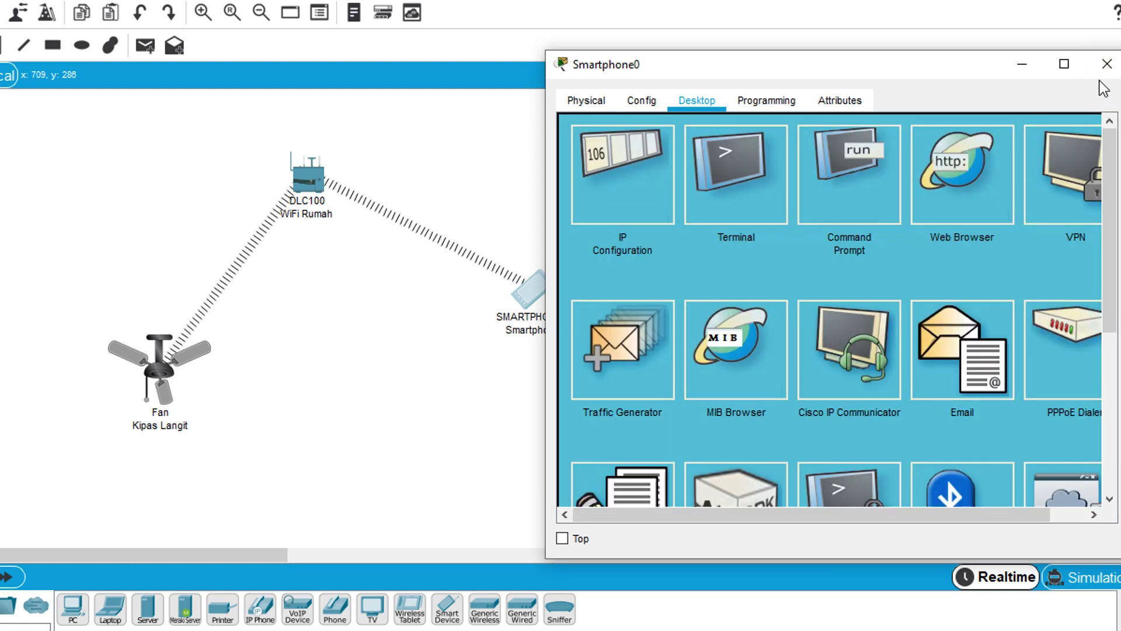
pyautogui.click(1102, 75)
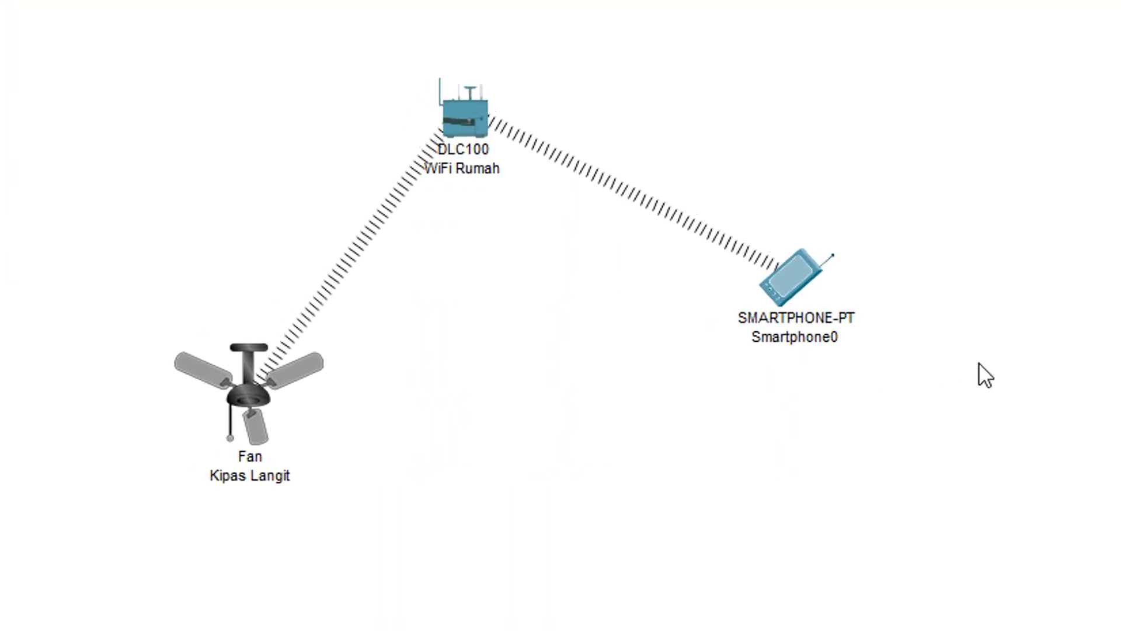